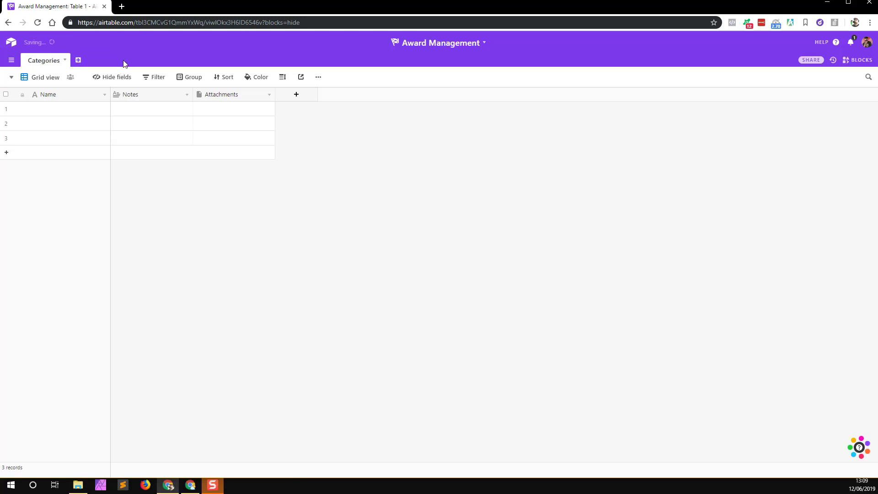
# Step: Add two empty tables named Submissions and Judges
pyautogui.click(78, 60)
pyautogui.click(95, 75)
pyautogui.write('S')
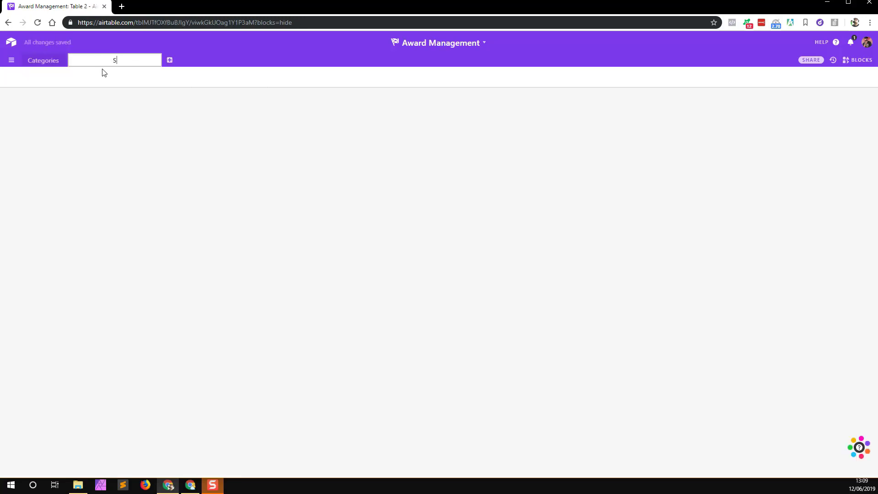
pyautogui.write('ubmissions')
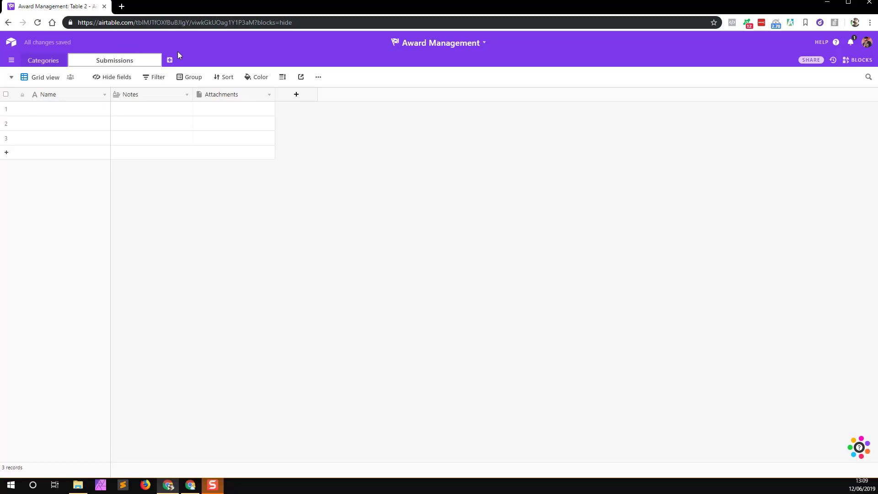
pyautogui.press('Return')
pyautogui.click(130, 61)
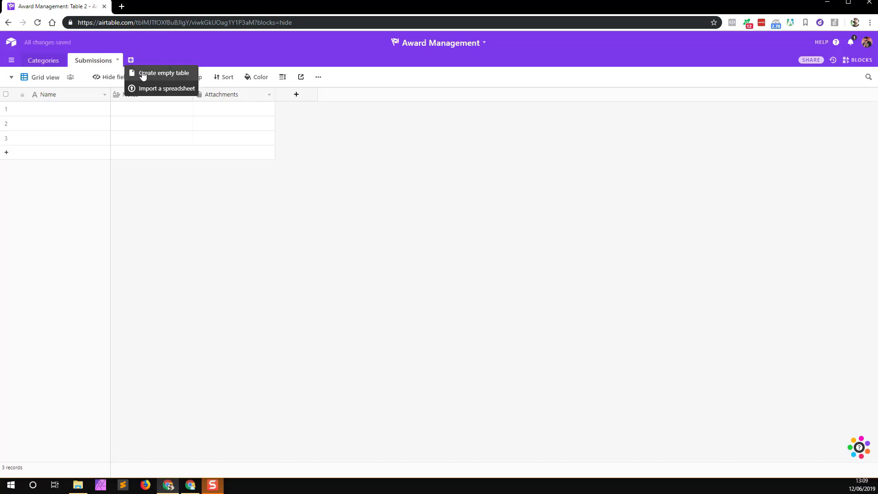
pyautogui.click(143, 73)
pyautogui.write('Ju')
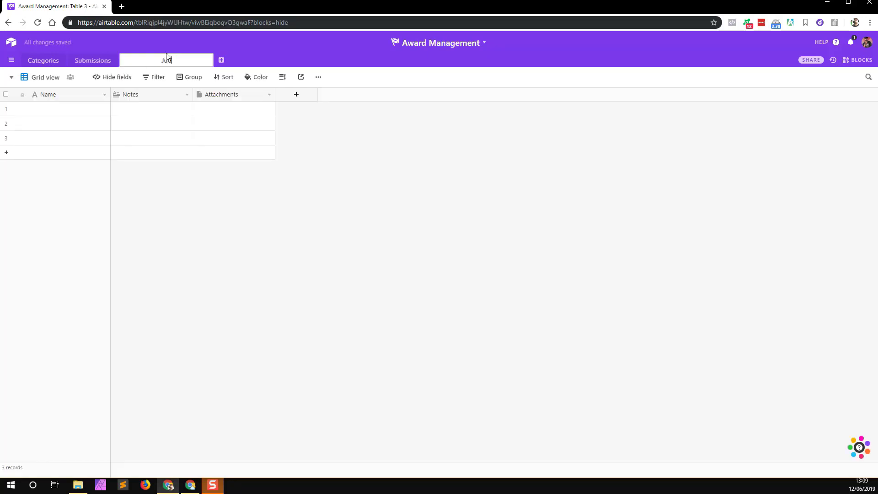
pyautogui.write('dges')
pyautogui.click(220, 64)
# Step: Add a fourth empty table named Judgements, correcting a typo in the name
pyautogui.click(167, 60)
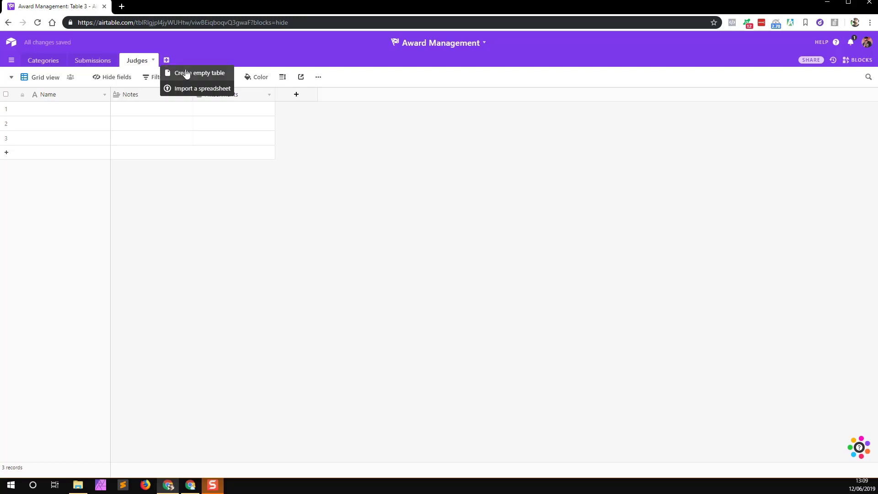
pyautogui.click(186, 74)
pyautogui.write('Jed')
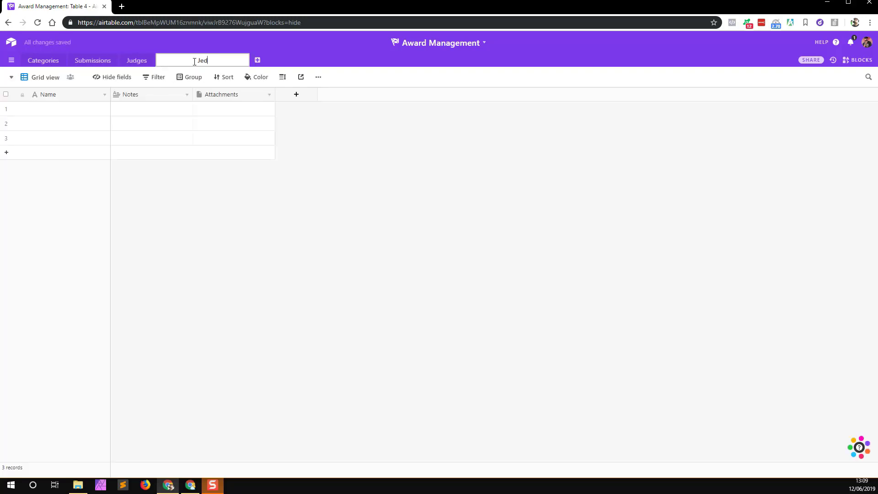
pyautogui.write('gements')
pyautogui.press('BackSpace')
pyautogui.write('u')
pyautogui.click(249, 197)
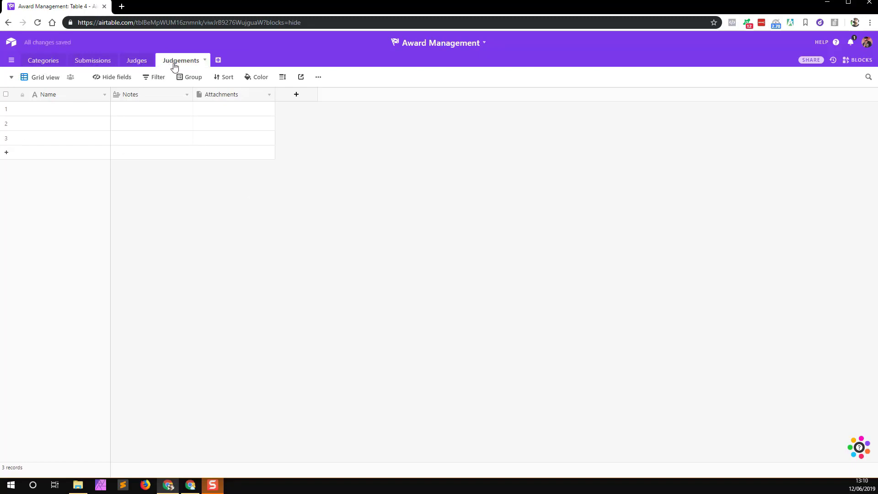
# Step: Delete the Notes and Attachments fields from the Categories table
pyautogui.click(35, 62)
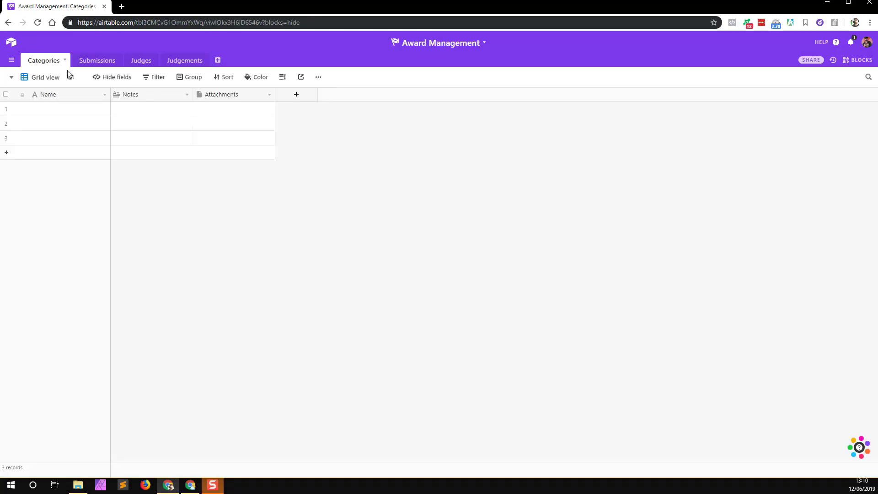
pyautogui.click(134, 95)
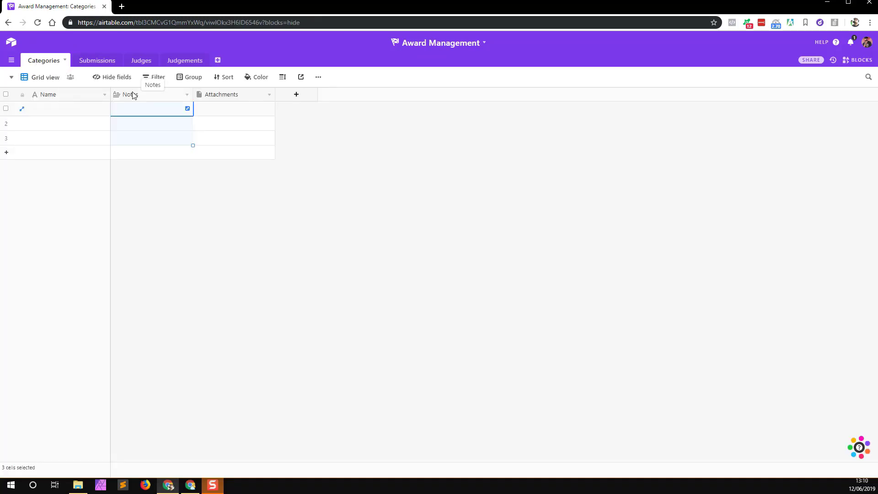
pyautogui.rightClick(133, 95)
pyautogui.click(144, 280)
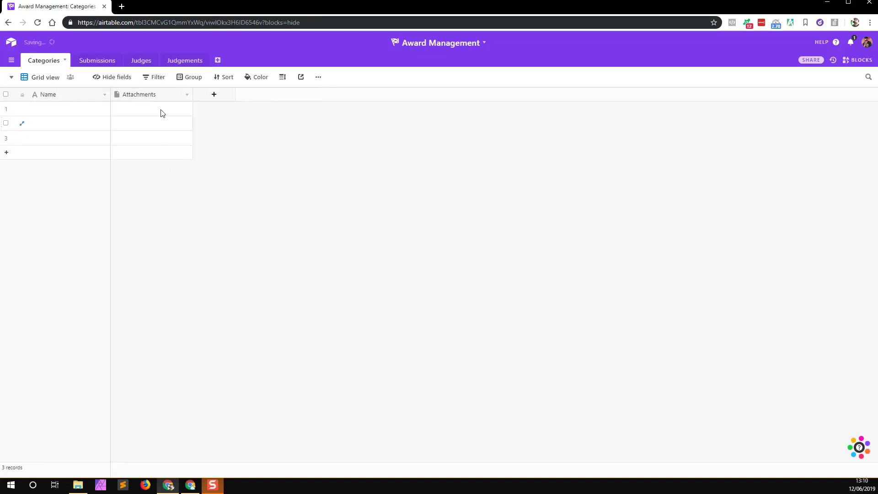
pyautogui.rightClick(143, 96)
pyautogui.click(143, 282)
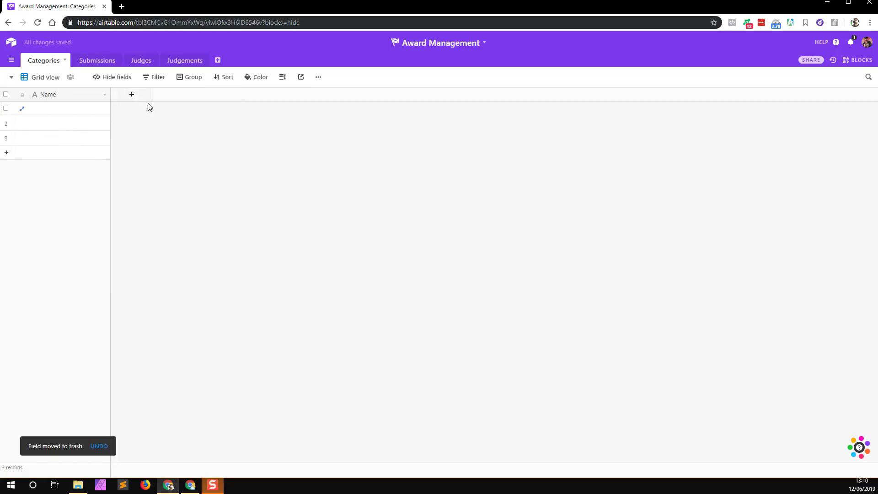
# Step: Add a Submissions field to Categories that links to Submissions records
pyautogui.click(131, 95)
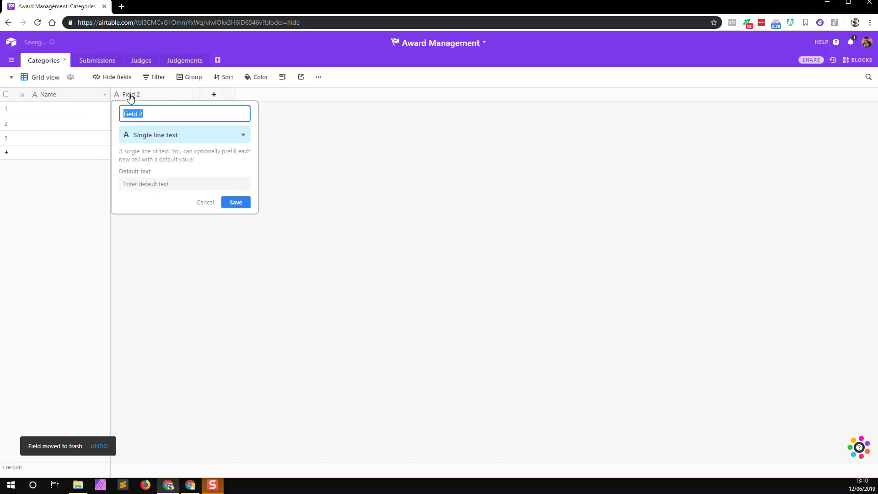
pyautogui.write('Sumissio')
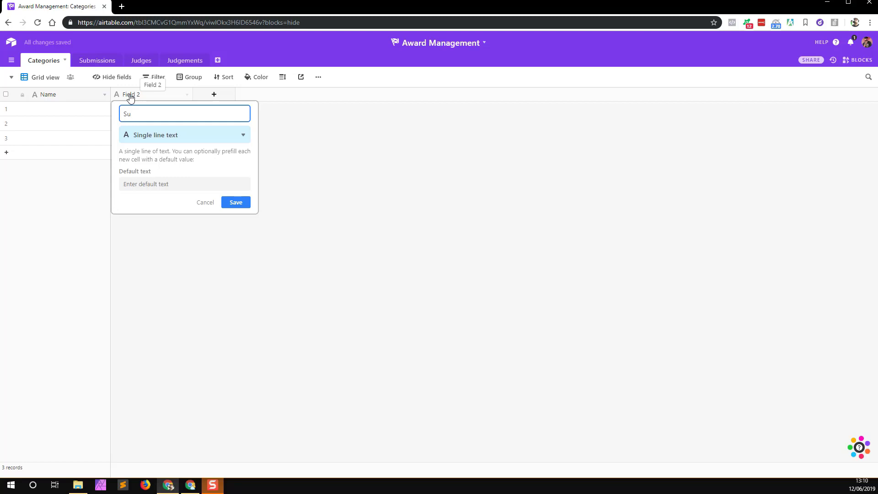
pyautogui.write('missions')
pyautogui.click(178, 138)
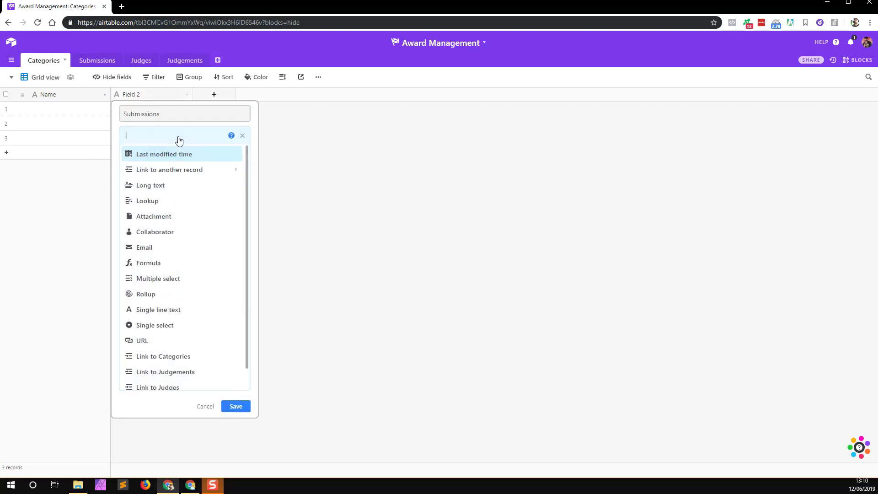
pyautogui.write('link')
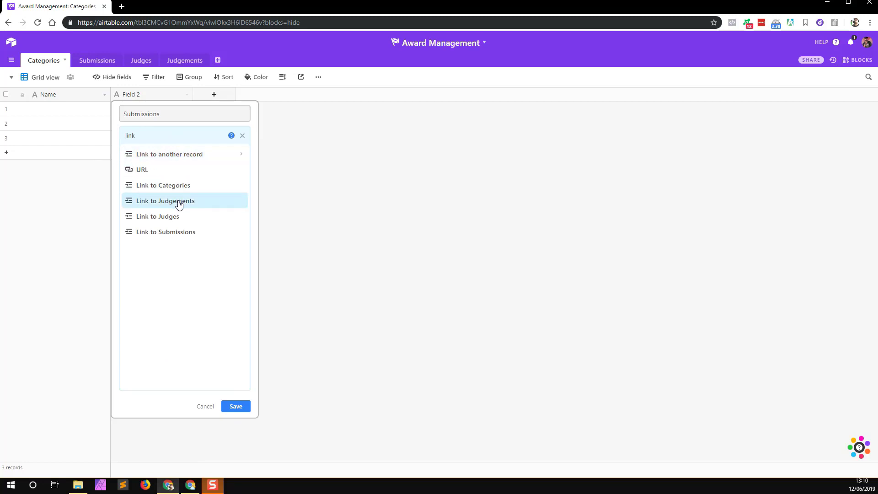
pyautogui.click(178, 232)
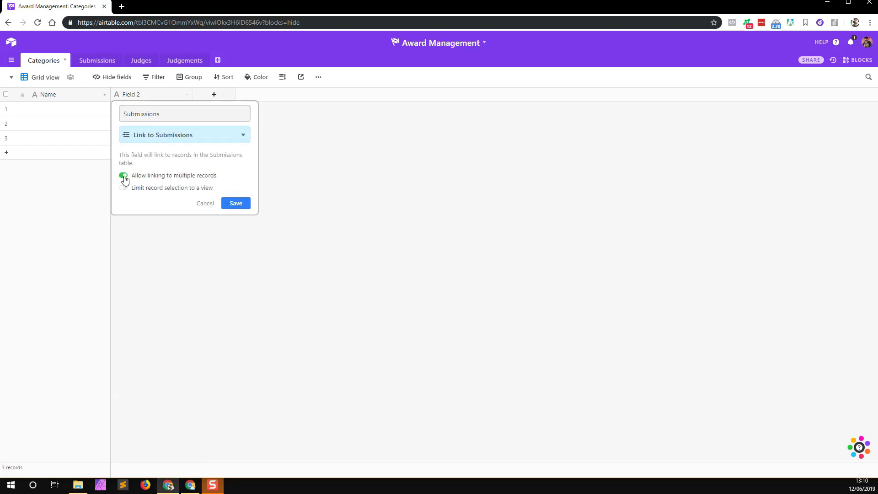
pyautogui.click(240, 204)
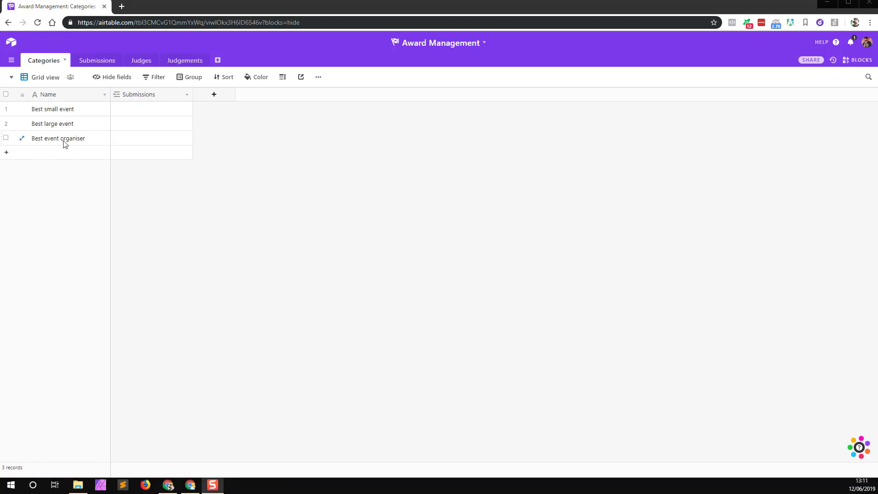
# Step: In Submissions, move Categories next to Name and rename Notes to Details
pyautogui.click(98, 60)
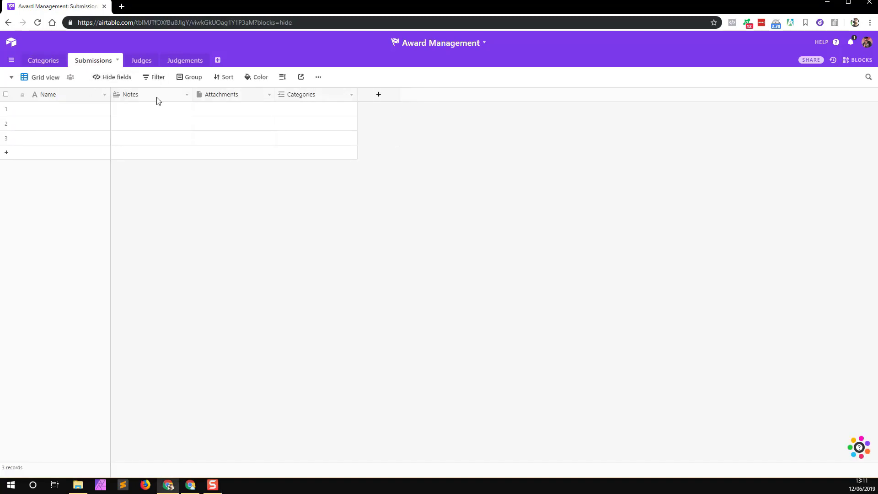
pyautogui.moveTo(327, 96); pyautogui.dragTo(112, 94)
pyautogui.rightClick(241, 96)
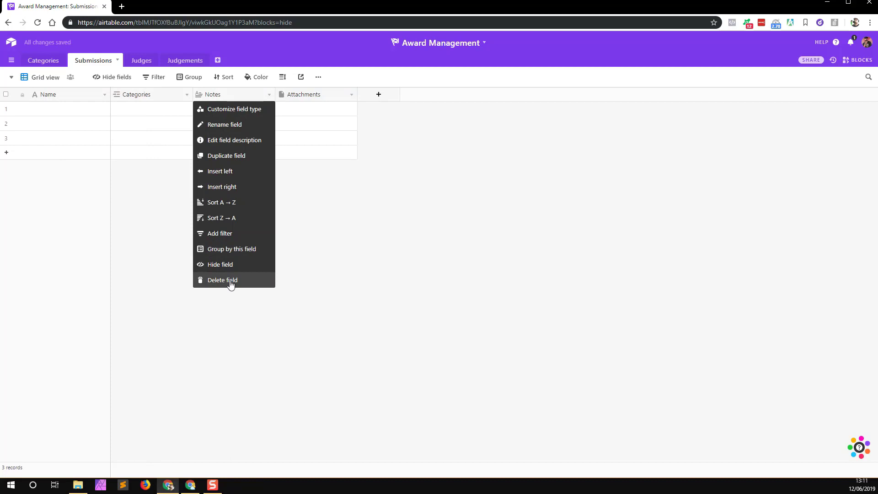
pyautogui.click(226, 109)
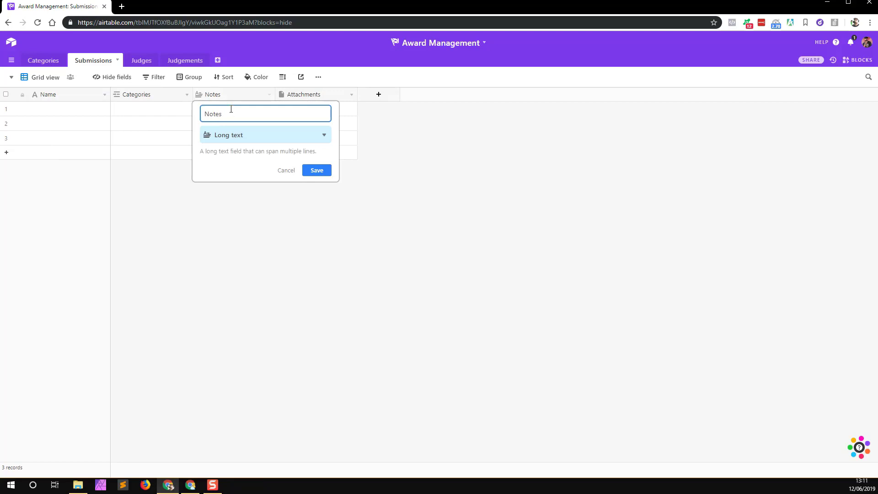
pyautogui.doubleClick(231, 110)
pyautogui.write('Details')
pyautogui.click(323, 172)
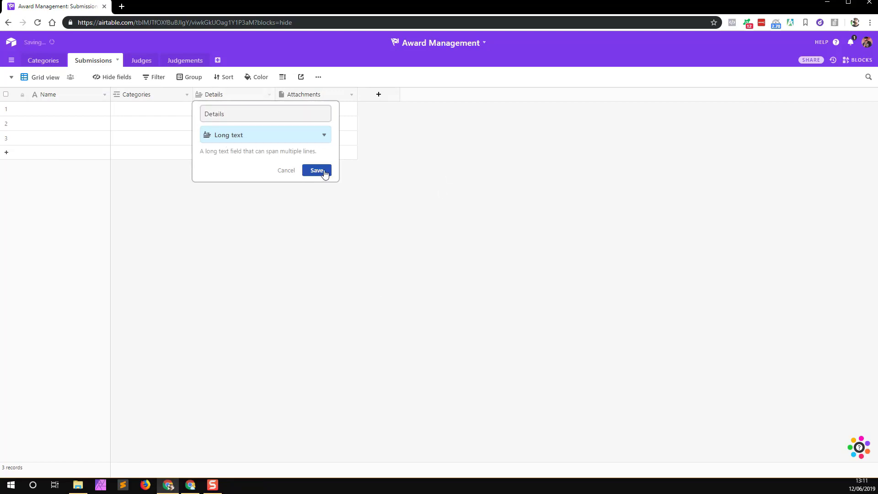
# Step: Replace the Attachments field with a new Portfolio field of URL type
pyautogui.rightClick(320, 97)
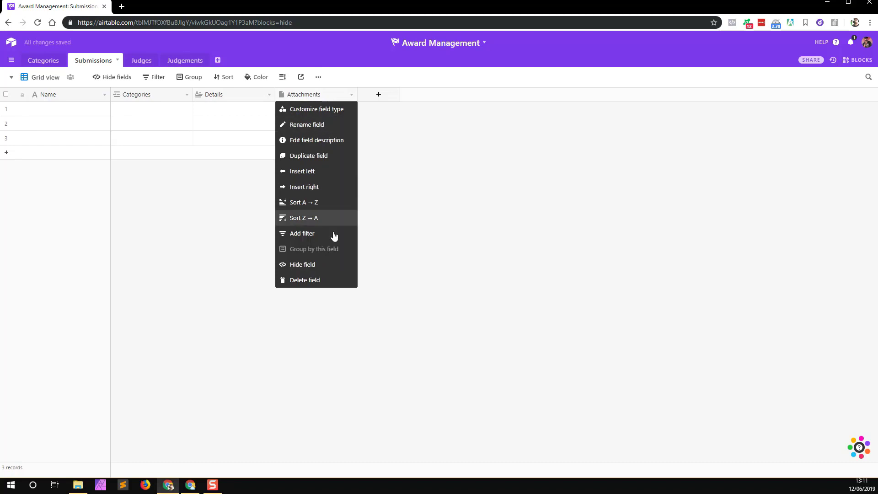
pyautogui.click(316, 280)
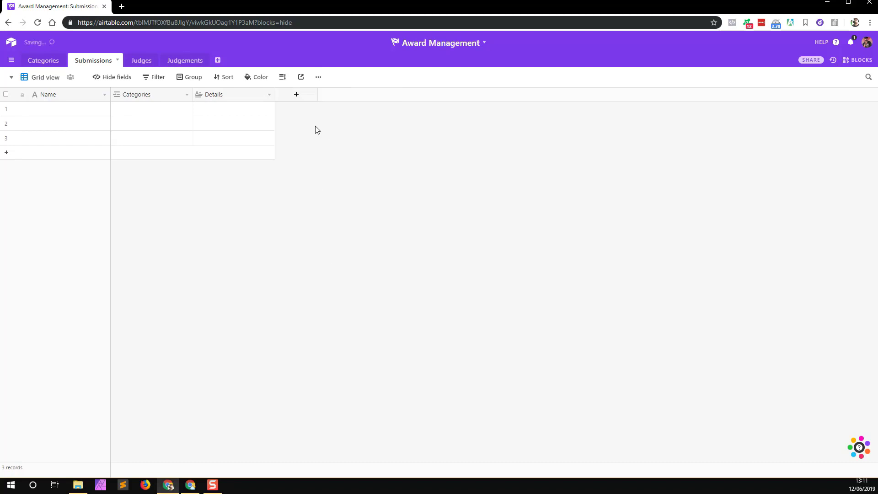
pyautogui.click(297, 94)
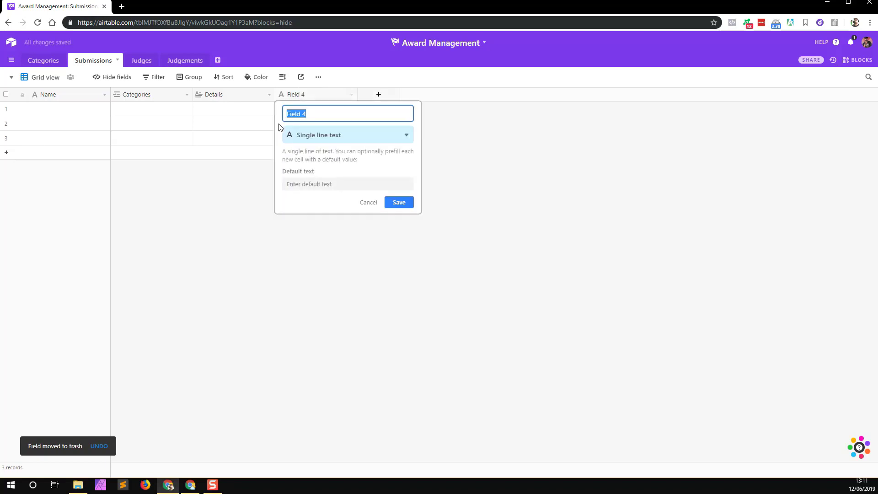
pyautogui.write('Portfolio')
pyautogui.click(375, 136)
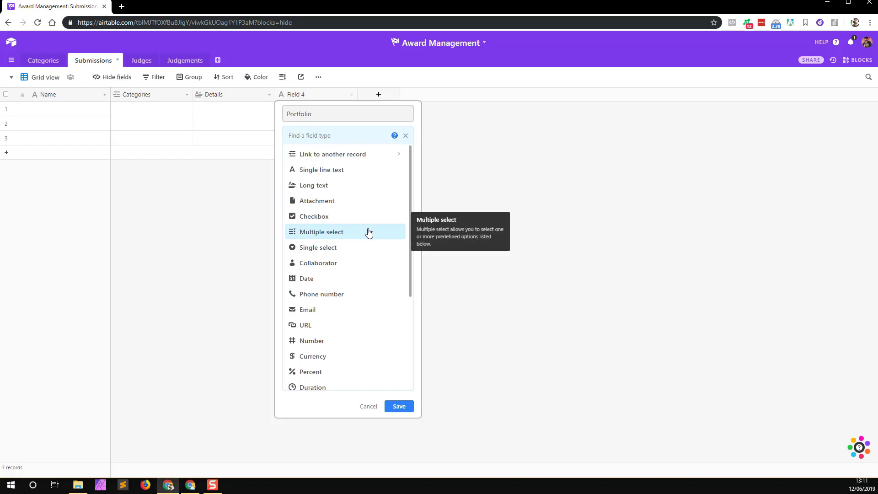
pyautogui.write('ur')
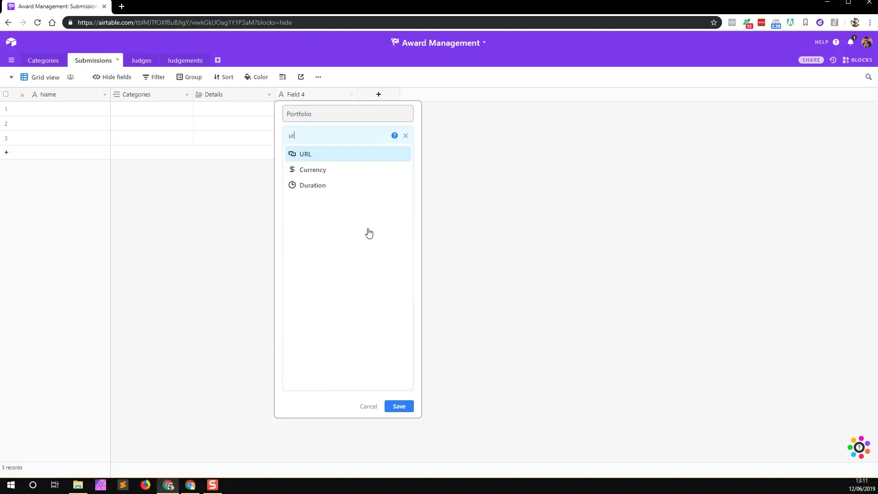
pyautogui.click(301, 160)
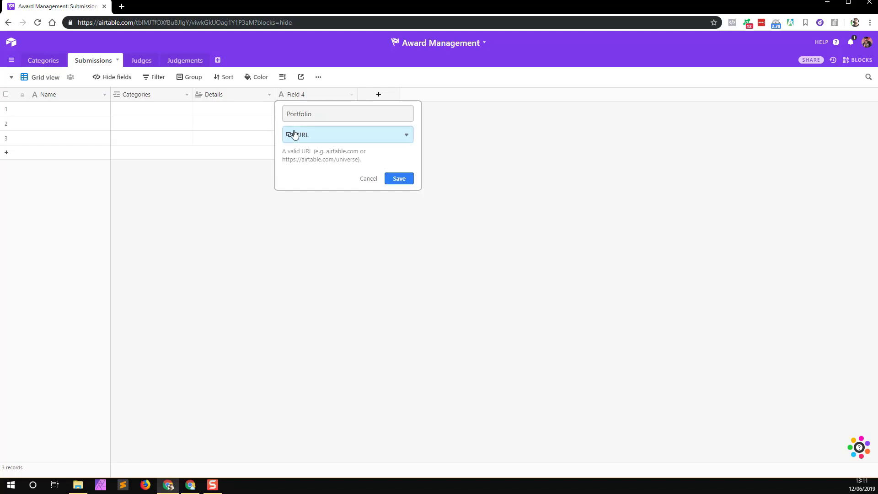
pyautogui.click(402, 182)
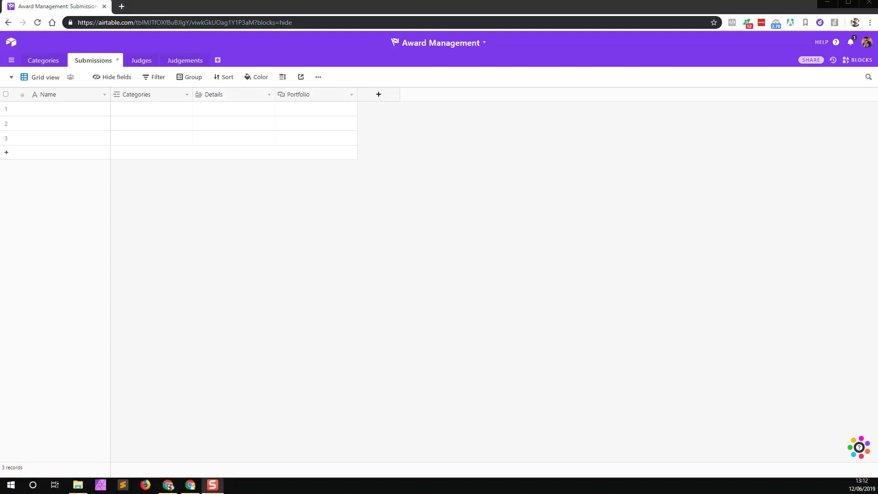
# Step: Rename the primary Name field to Company, then go to the Judges table
pyautogui.rightClick(71, 98)
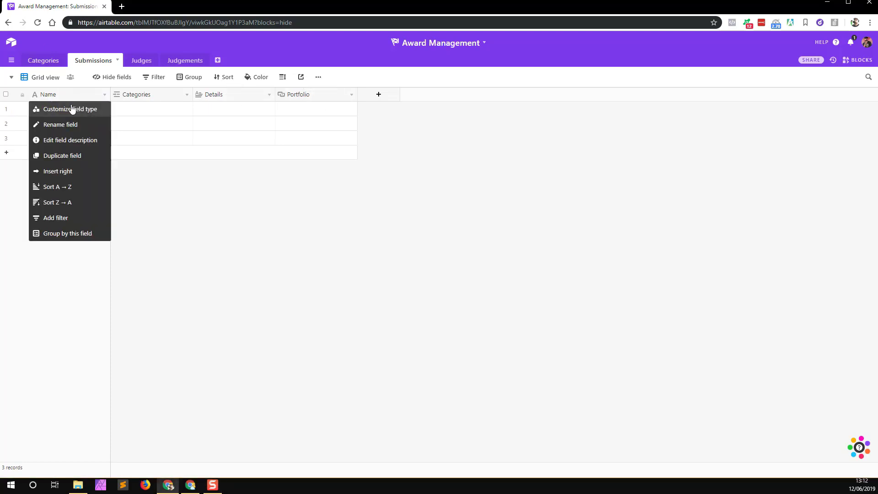
pyautogui.click(72, 108)
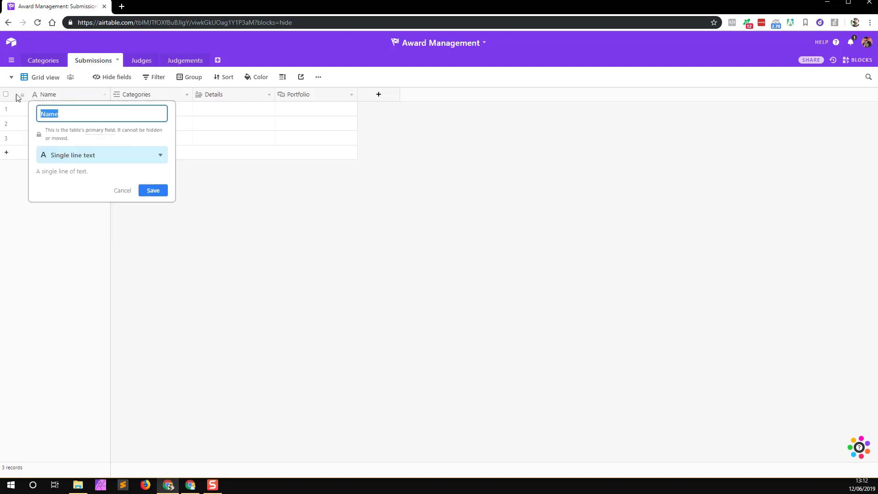
pyautogui.write('Comps')
pyautogui.click(155, 192)
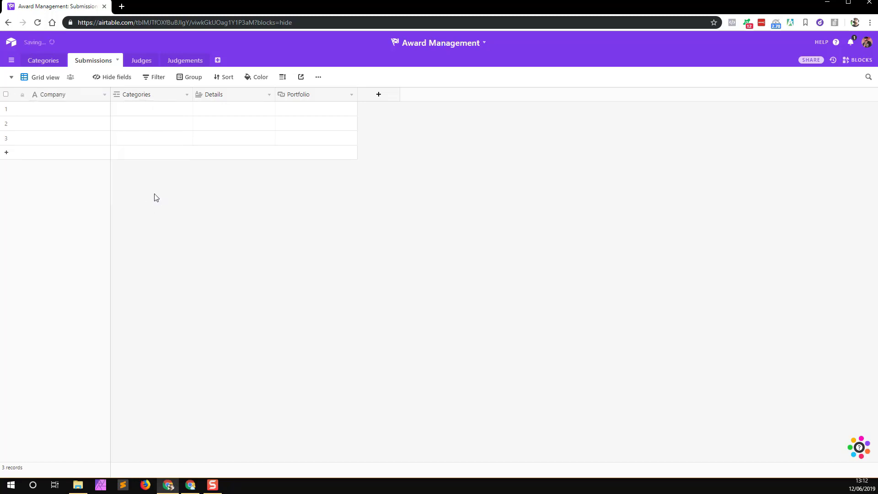
pyautogui.click(136, 62)
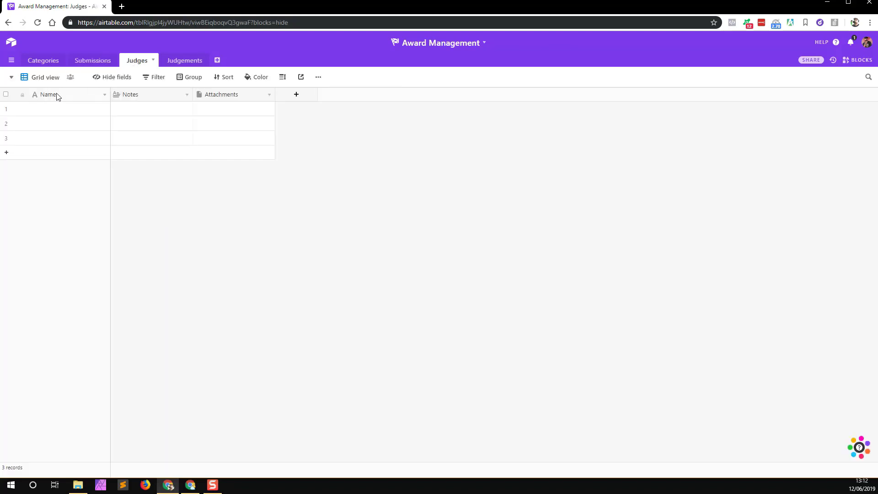
# Step: Delete the Notes and Attachments fields from the Judges table
pyautogui.rightClick(140, 97)
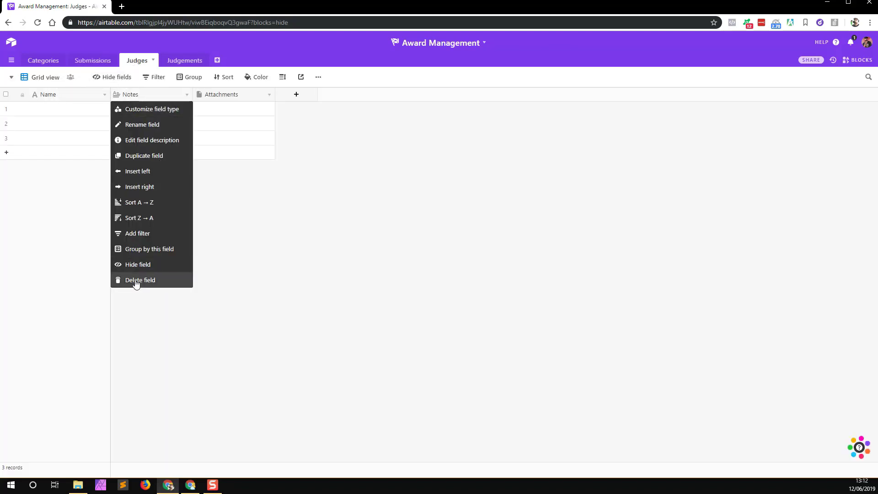
pyautogui.click(138, 280)
pyautogui.rightClick(133, 97)
pyautogui.click(148, 283)
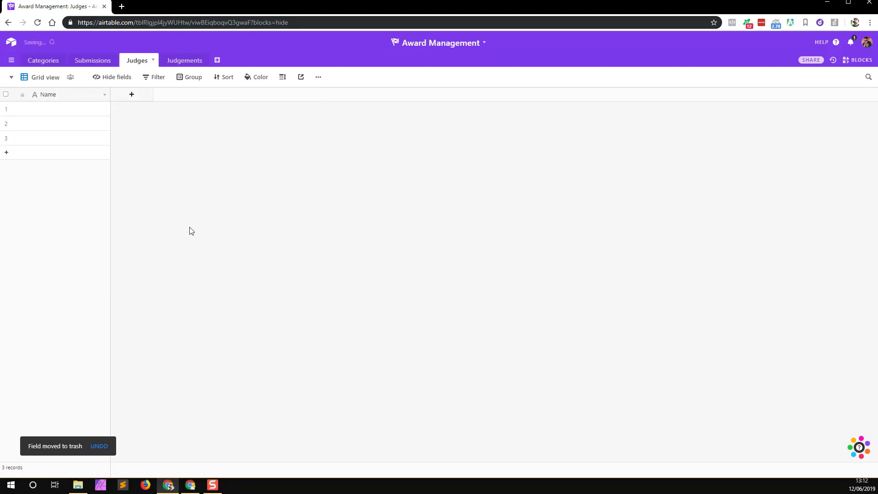
# Step: Add a Judgements link field, then place Judges right after Name in Judgements
pyautogui.click(129, 95)
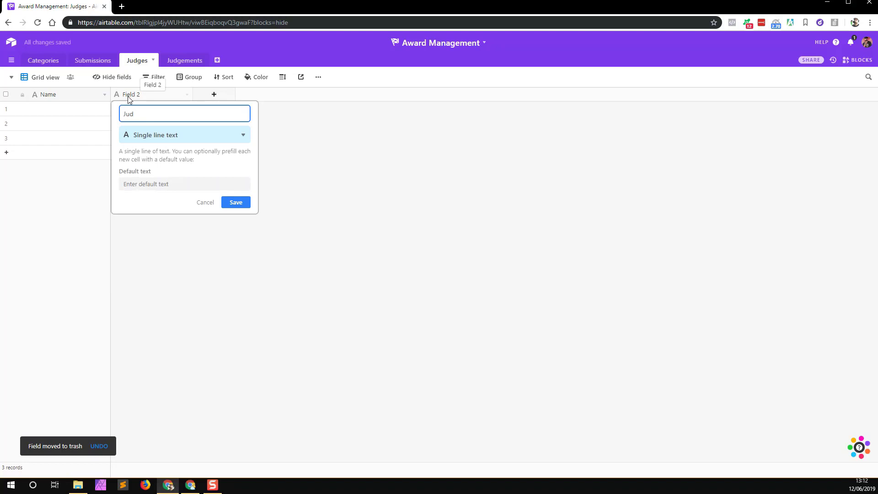
pyautogui.write('Judgements')
pyautogui.click(150, 140)
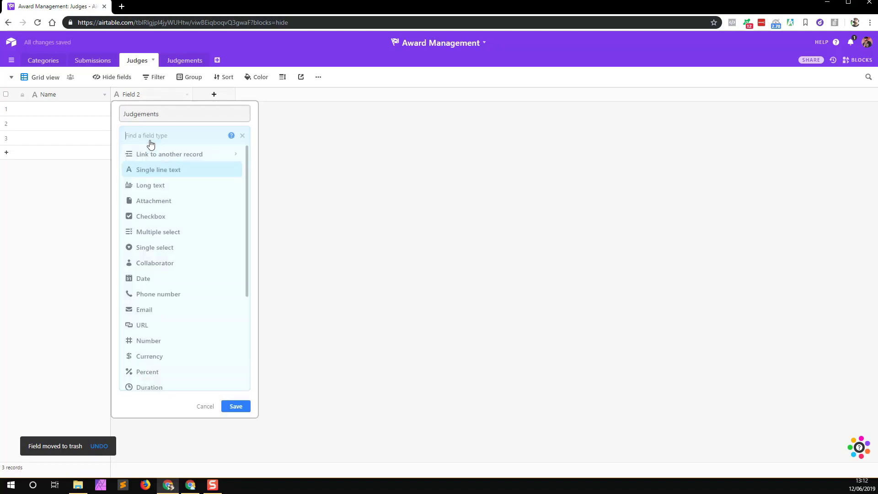
pyautogui.write('link')
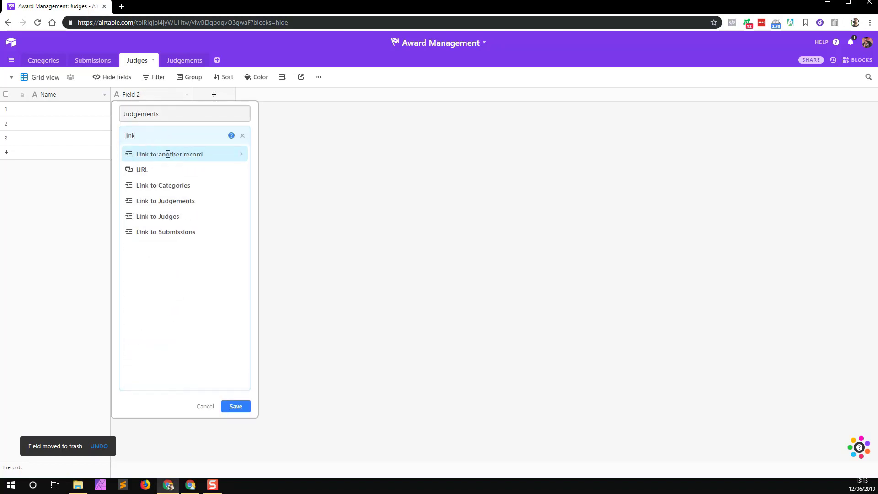
pyautogui.click(168, 200)
pyautogui.click(236, 203)
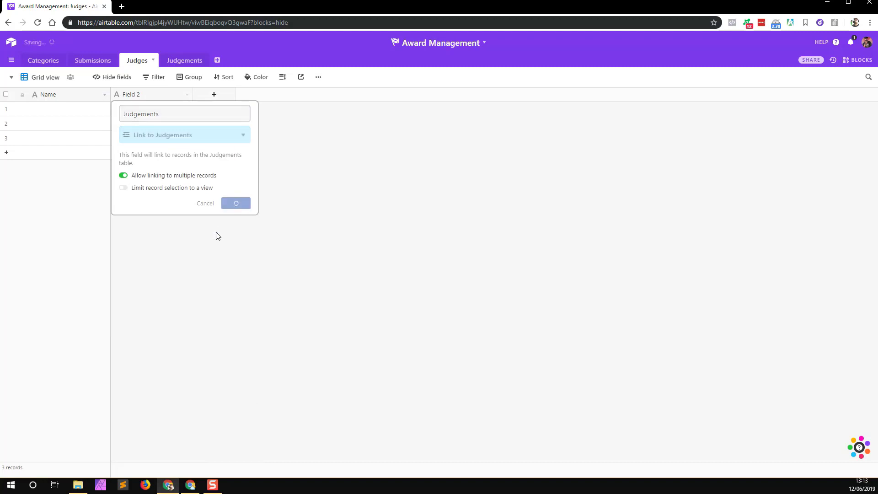
pyautogui.click(174, 64)
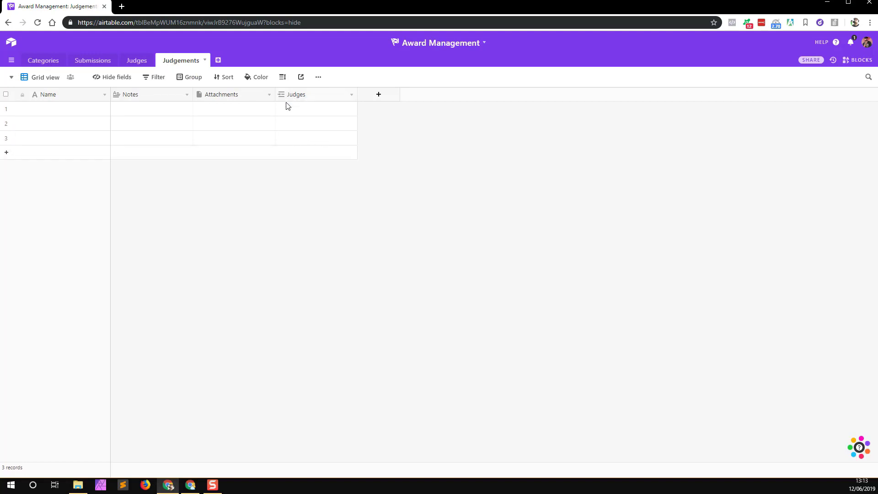
pyautogui.moveTo(298, 95); pyautogui.dragTo(112, 94)
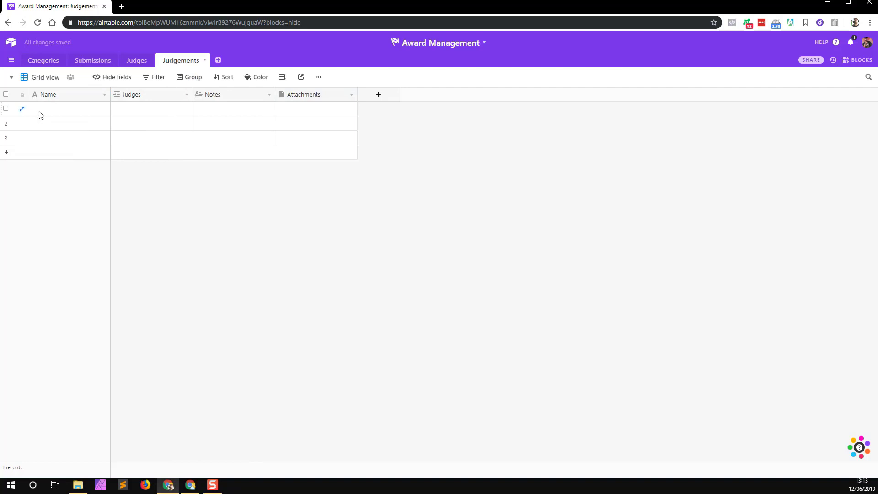
# Step: Delete the Notes and Attachments fields from the Judgements table
pyautogui.rightClick(220, 97)
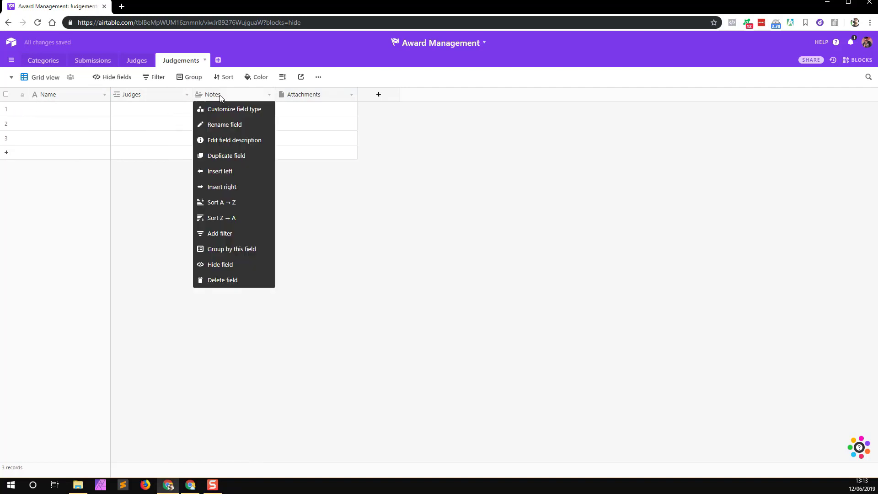
pyautogui.click(243, 280)
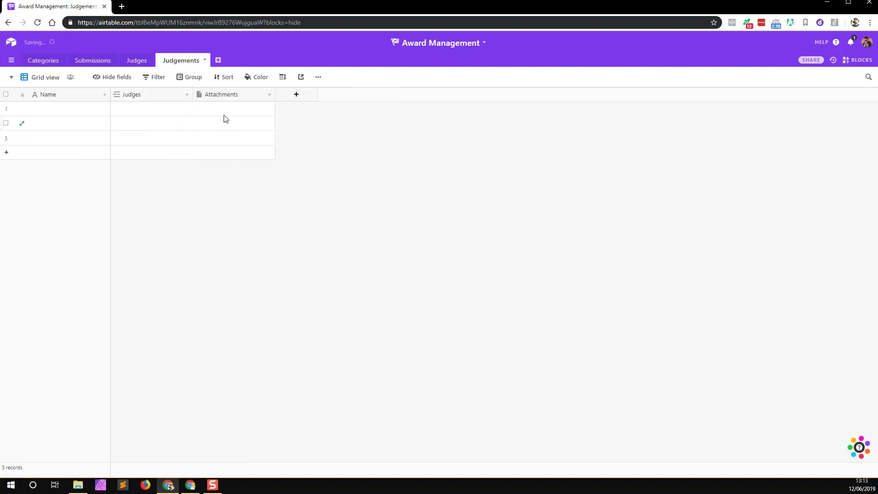
pyautogui.rightClick(220, 97)
pyautogui.click(226, 280)
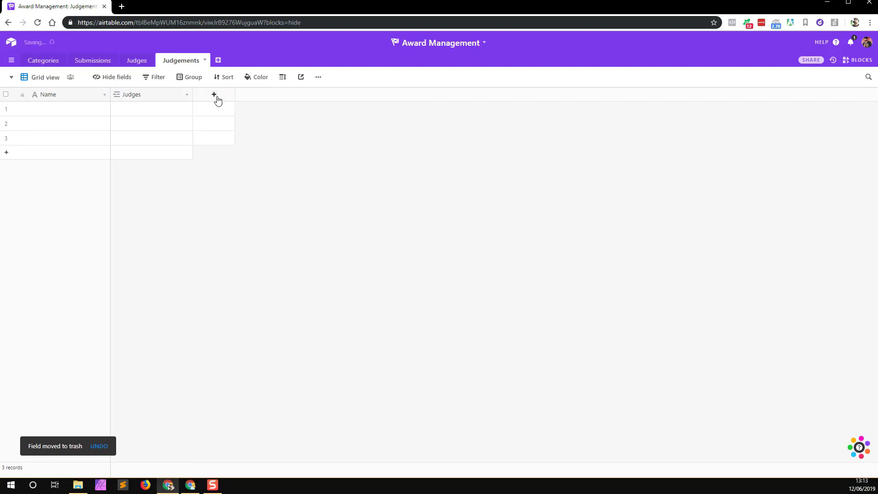
# Step: Add a Submission field linking to Submissions records
pyautogui.click(216, 96)
pyautogui.write('link')
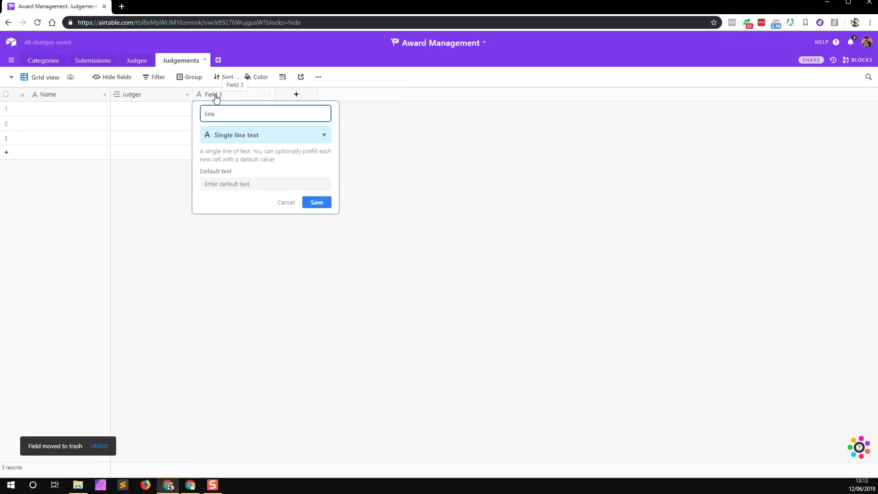
pyautogui.doubleClick(220, 116)
pyautogui.click(221, 135)
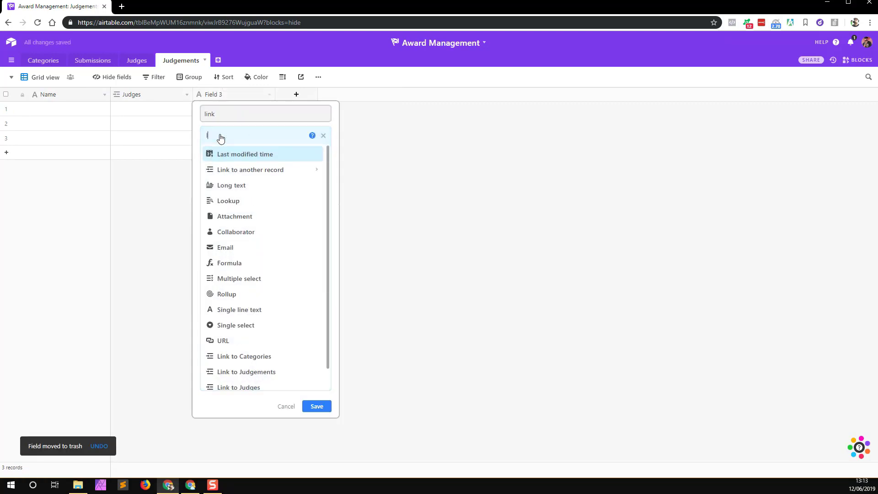
pyautogui.write('link')
pyautogui.click(274, 237)
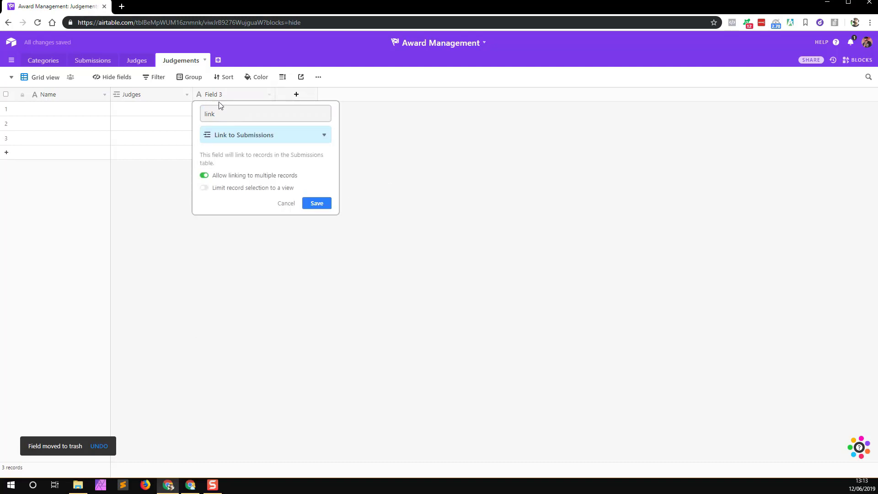
pyautogui.doubleClick(224, 114)
pyautogui.write('ssio')
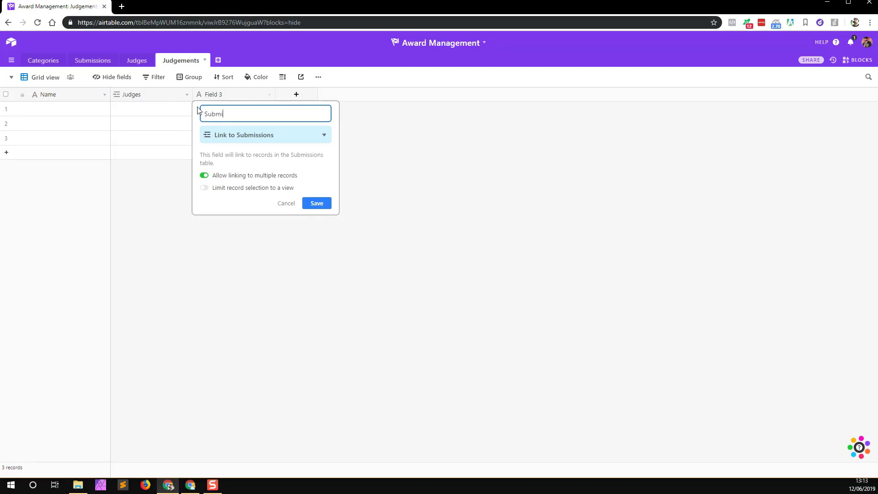
pyautogui.click(325, 207)
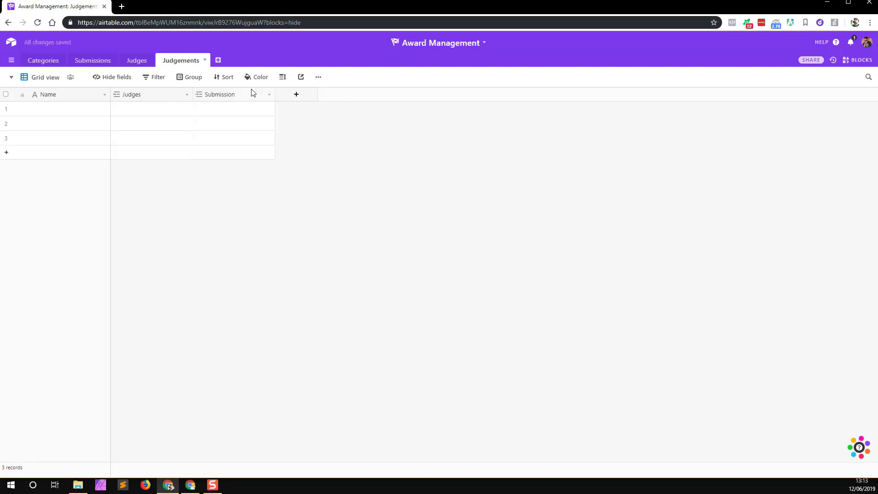
# Step: Add a Category lookup field that pulls Categories through the Submission link
pyautogui.click(295, 94)
pyautogui.click(332, 139)
pyautogui.write('look')
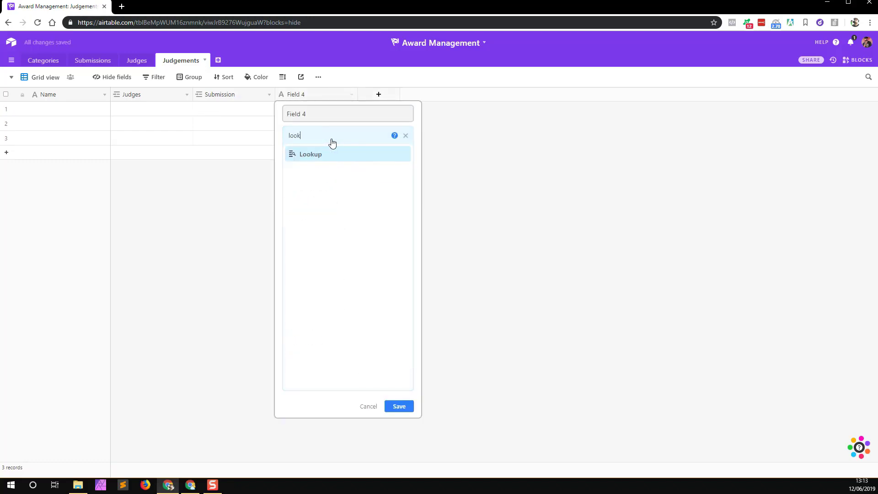
pyautogui.click(317, 153)
pyautogui.hotkey('ctrl', 'a')
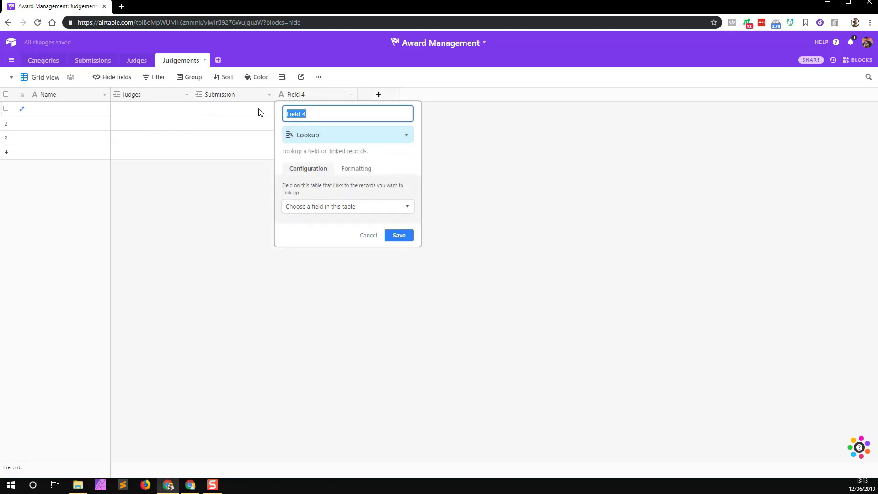
pyautogui.write('Category')
pyautogui.click(349, 206)
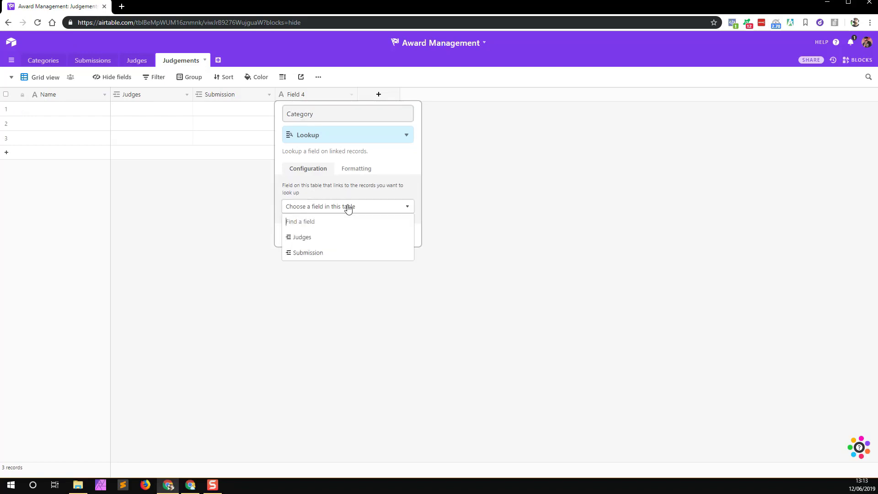
pyautogui.click(308, 252)
pyautogui.click(339, 235)
pyautogui.click(307, 296)
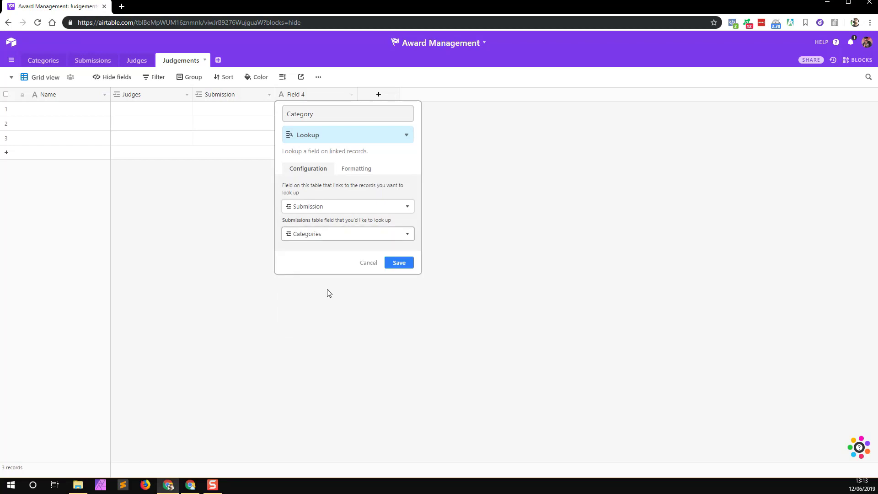
pyautogui.click(401, 261)
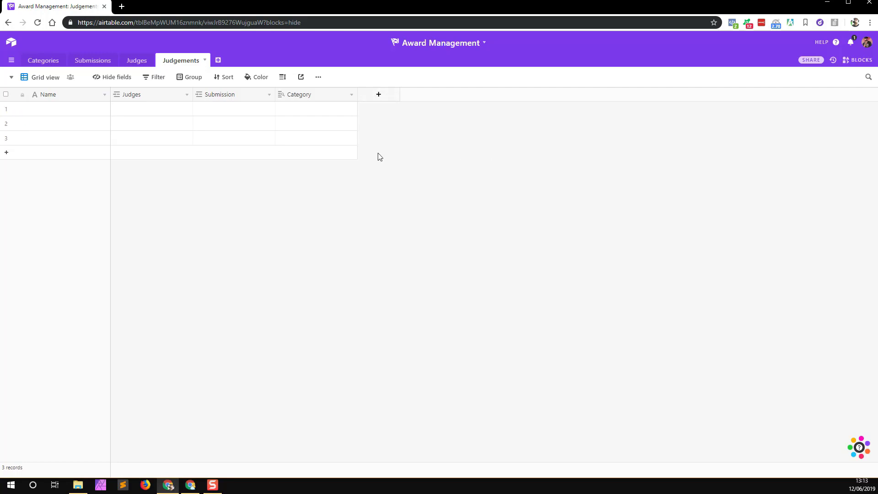
# Step: Add a Rating field scored with red hearts up to a maximum of 5
pyautogui.click(378, 96)
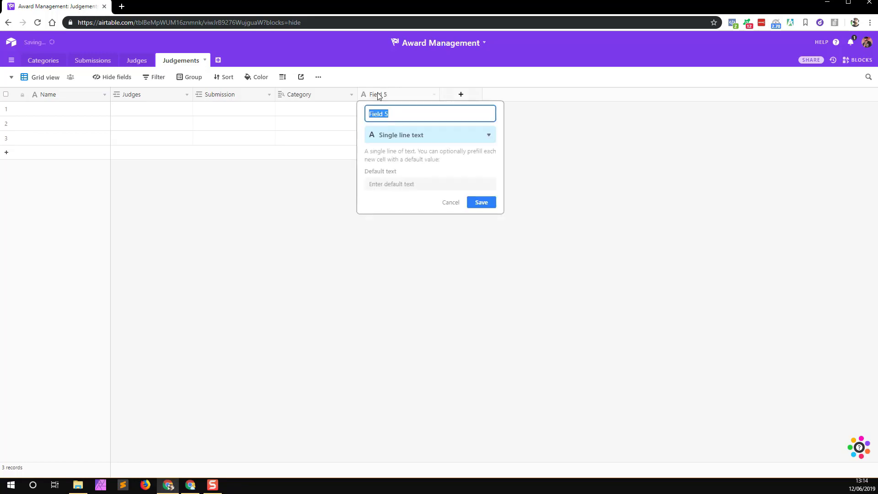
pyautogui.write('Rating')
pyautogui.click(418, 135)
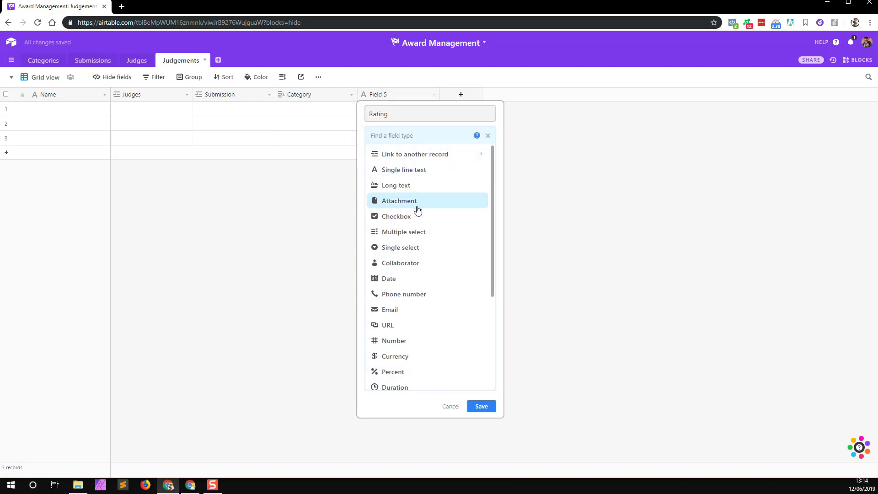
pyautogui.write('ra')
pyautogui.press('Return')
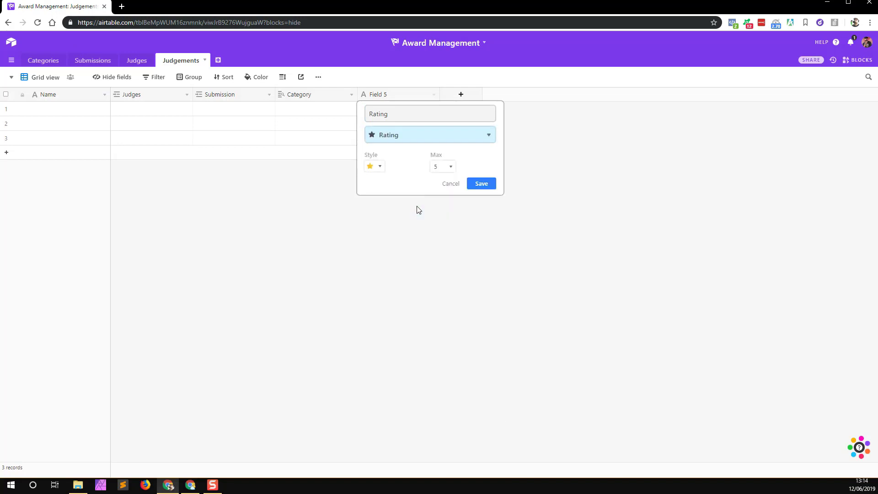
pyautogui.click(376, 167)
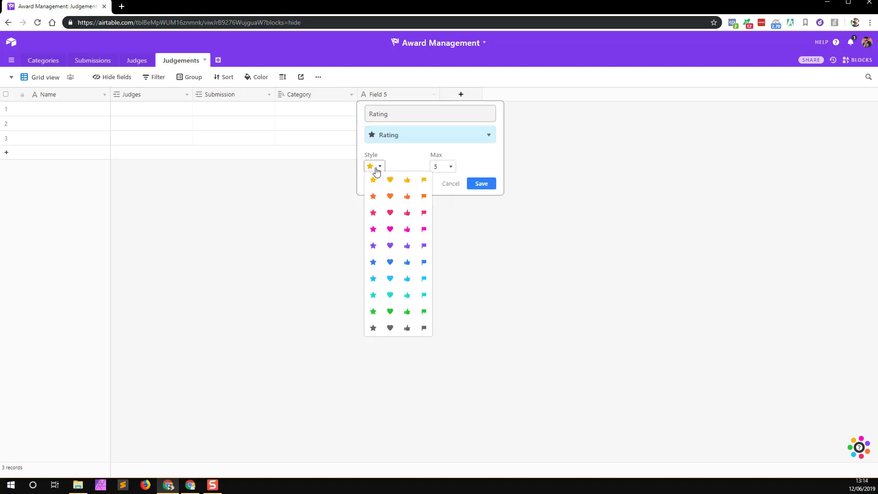
pyautogui.click(391, 213)
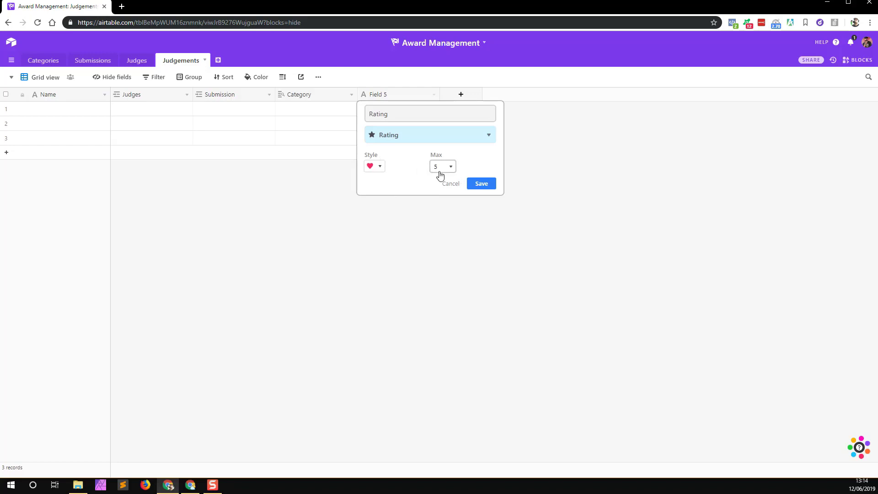
pyautogui.click(480, 184)
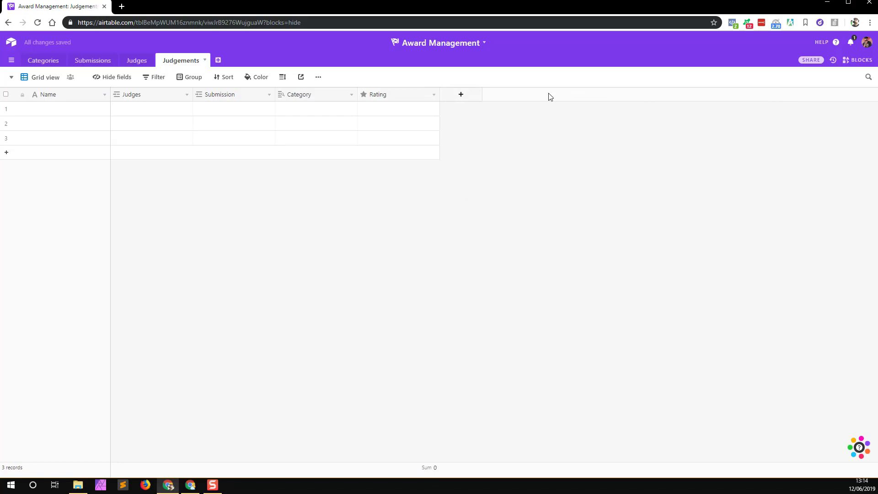
# Step: Add a Compliance rating field with a maximum of 10 teal hearts
pyautogui.click(468, 95)
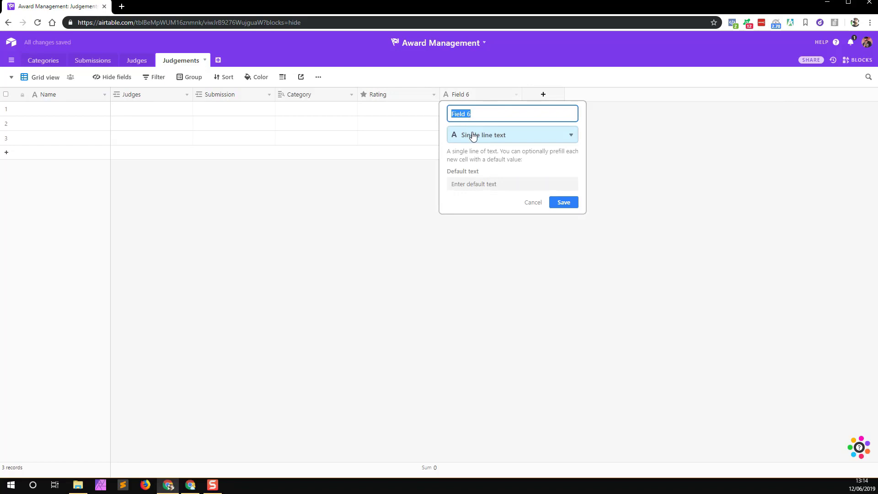
pyautogui.write('Compliance')
pyautogui.click(483, 136)
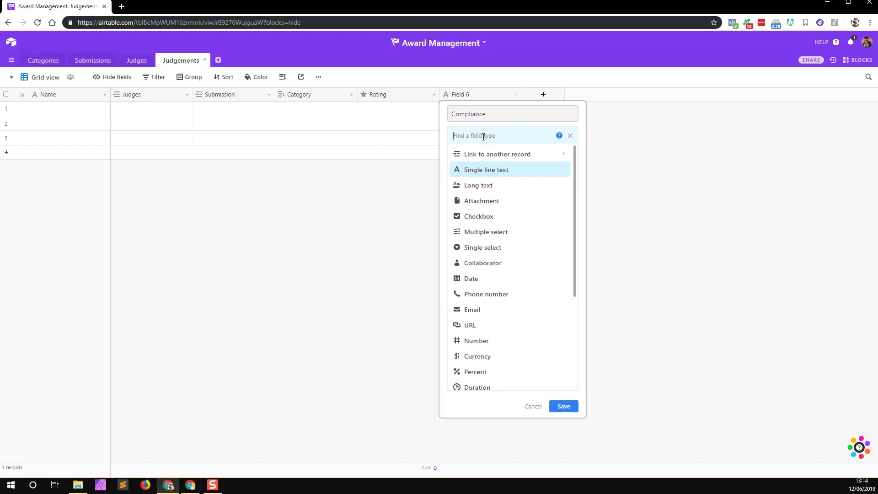
pyautogui.write('rat')
pyautogui.click(471, 154)
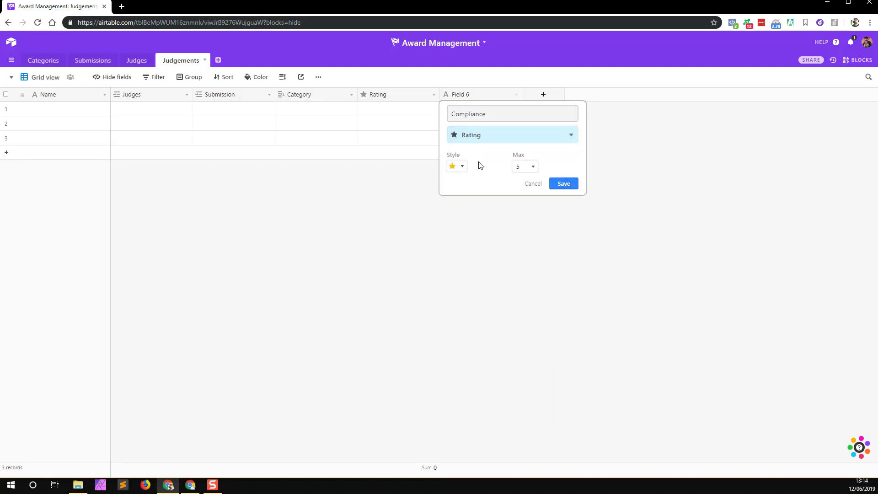
pyautogui.click(520, 167)
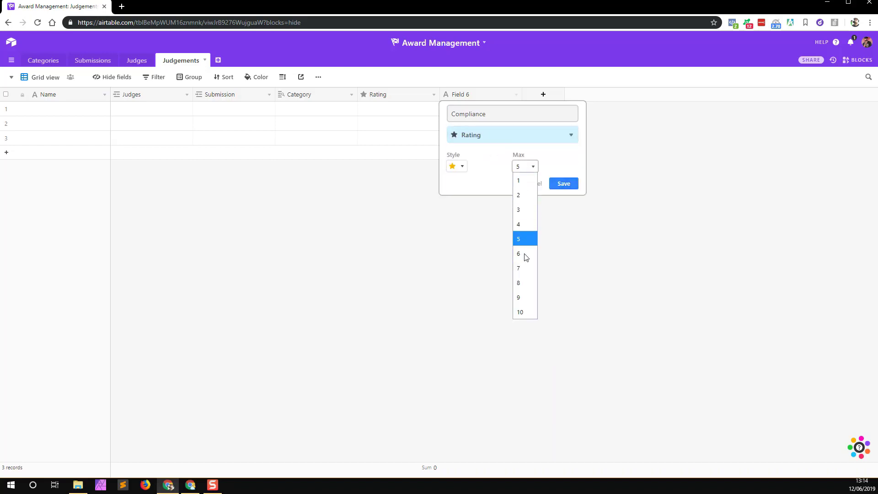
pyautogui.click(519, 309)
pyautogui.click(453, 165)
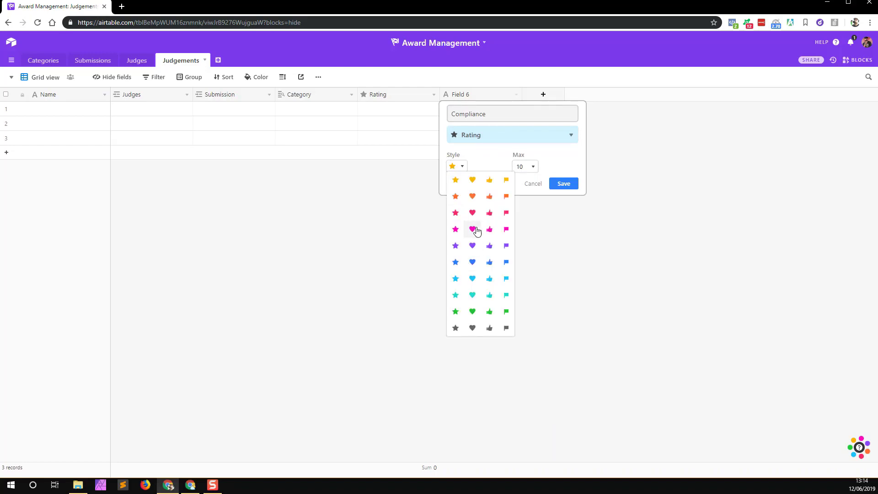
pyautogui.click(472, 295)
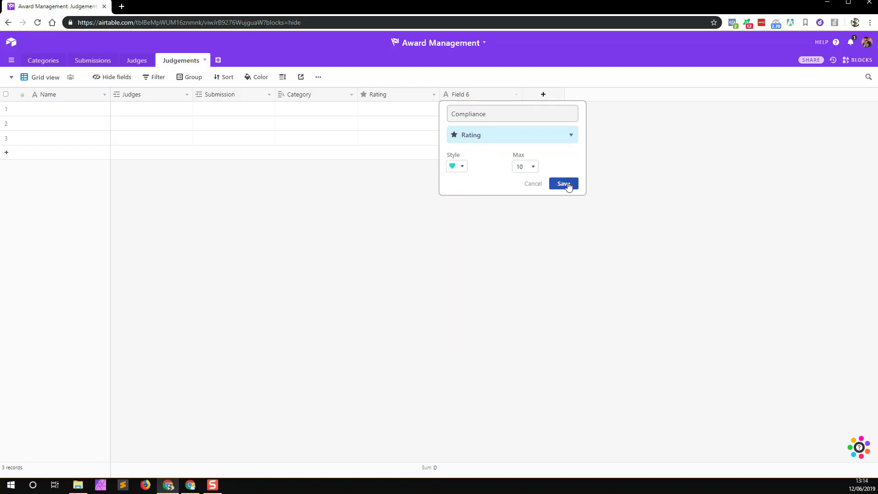
pyautogui.click(563, 183)
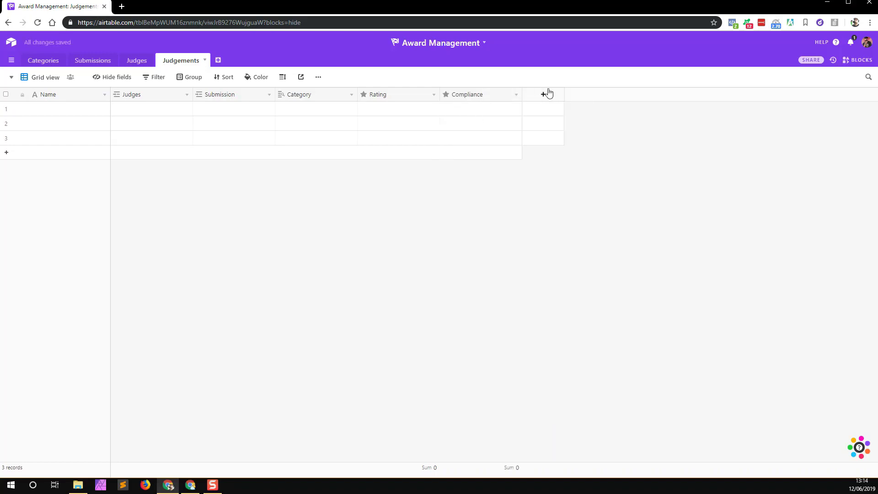
pyautogui.click(466, 113)
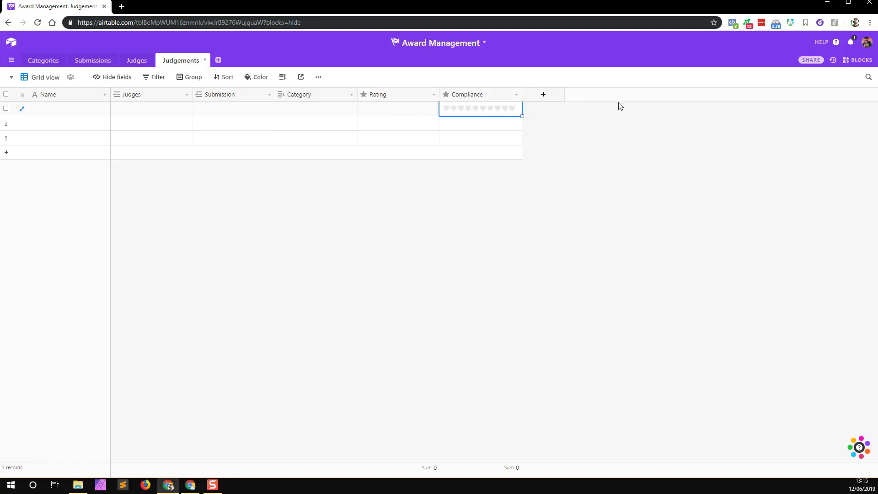
# Step: Delete the Compliance field from Judgements, leaving Rating as the last field
pyautogui.rightClick(466, 96)
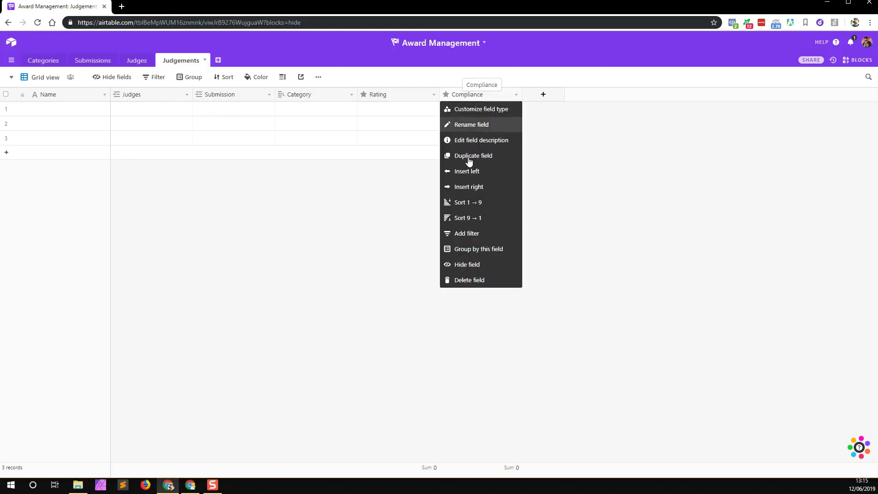
pyautogui.click(457, 279)
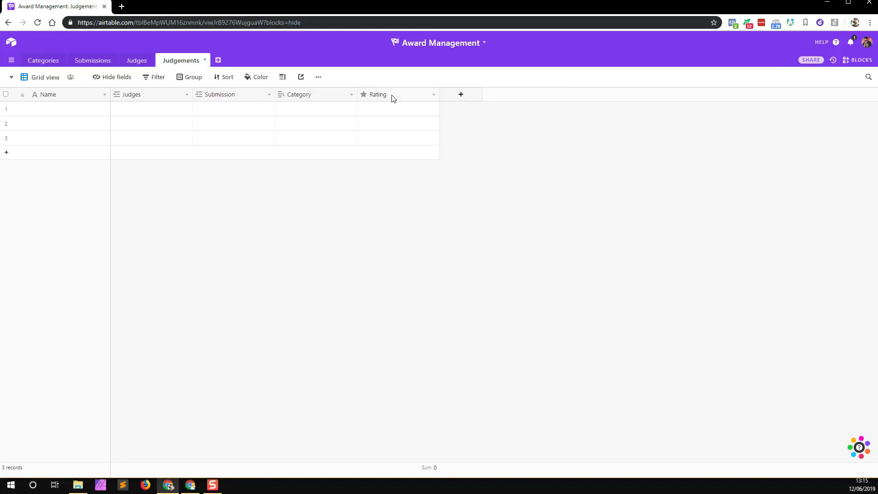
pyautogui.moveTo(395, 107); pyautogui.dragTo(395, 151)
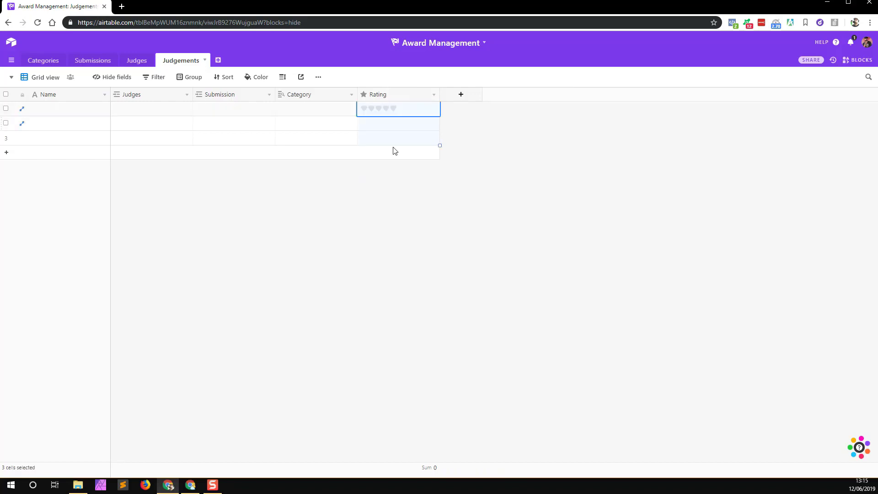
pyautogui.click(391, 212)
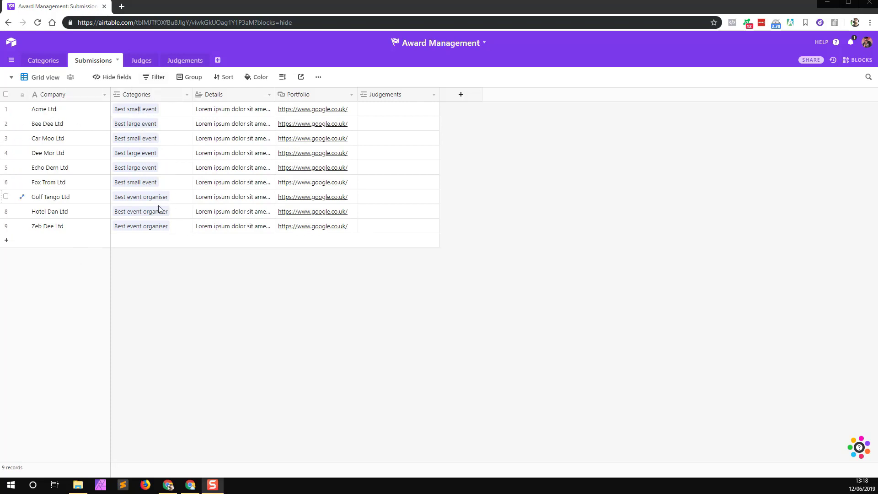
# Step: Group the Submissions records by Categories
pyautogui.click(189, 78)
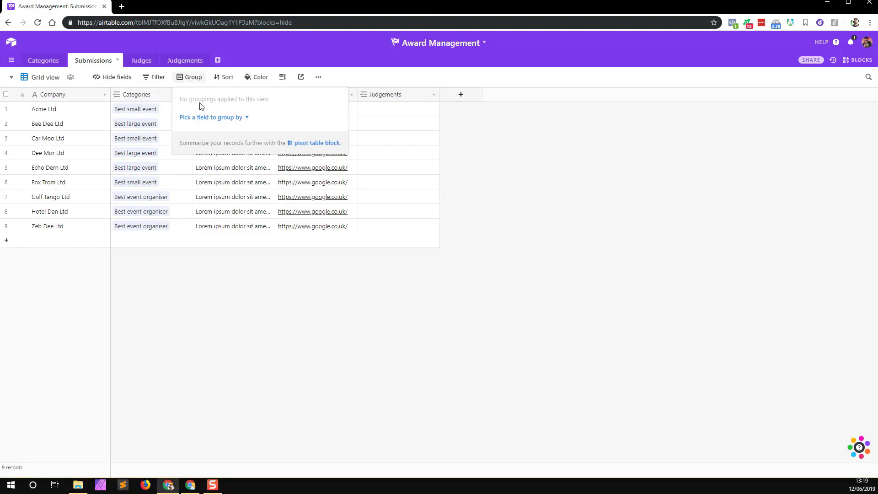
pyautogui.click(203, 119)
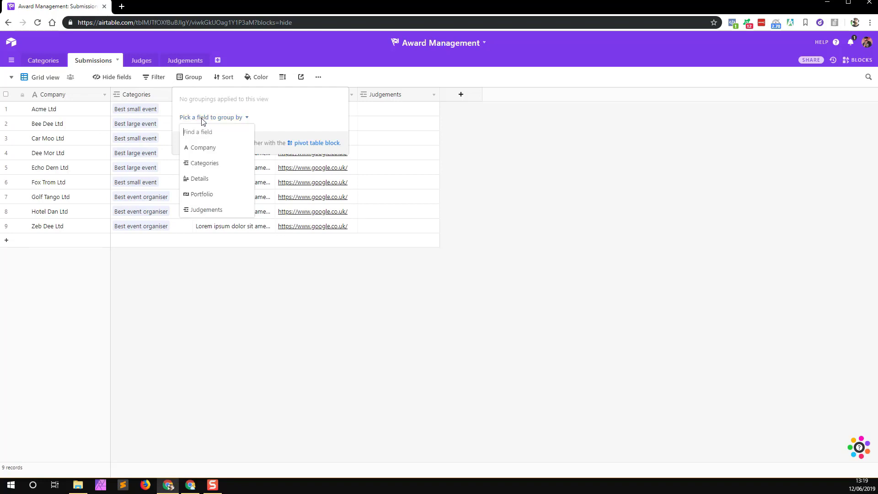
pyautogui.click(204, 164)
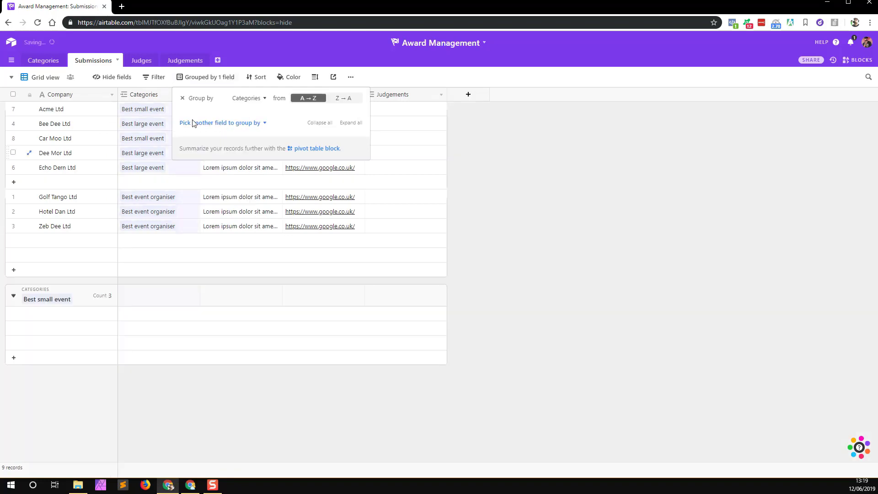
pyautogui.click(606, 202)
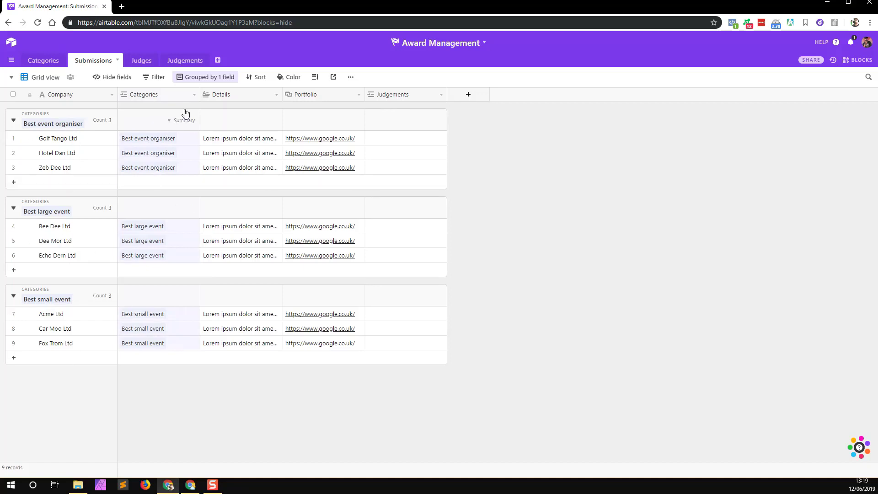
# Step: Check Golf Tango Ltd's full Details text, then hide the Judgements field from the view
pyautogui.click(241, 139)
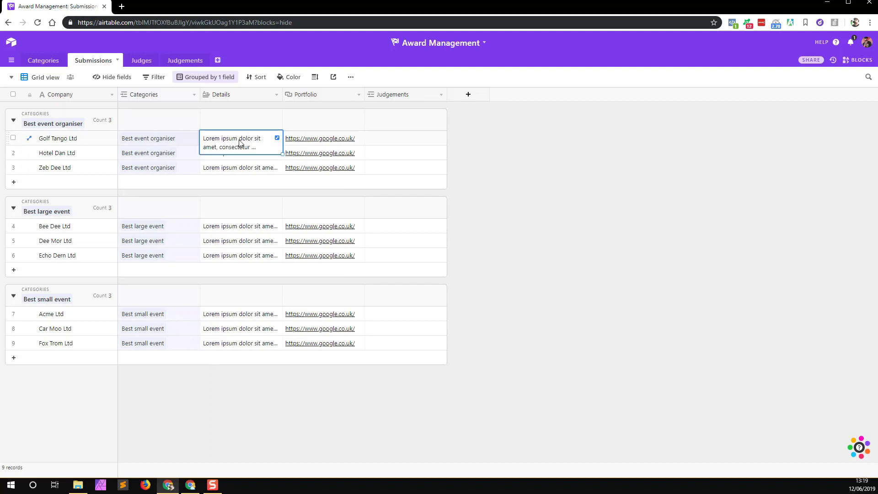
pyautogui.click(277, 138)
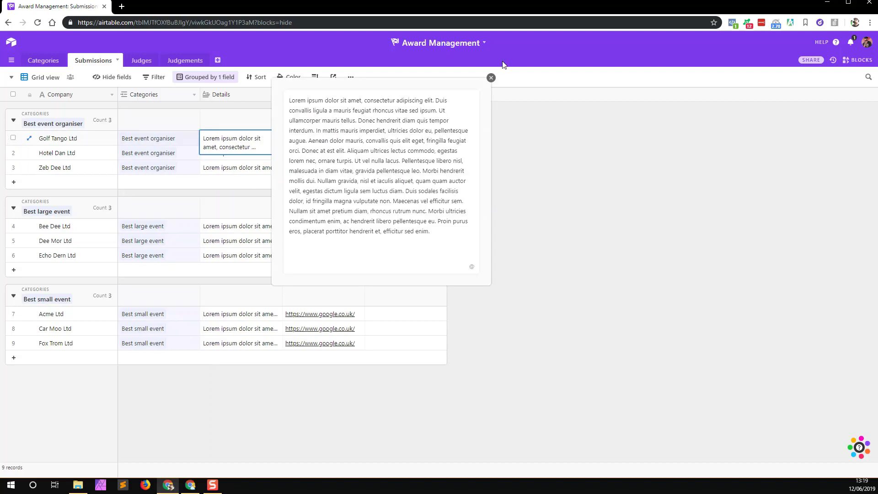
pyautogui.click(526, 276)
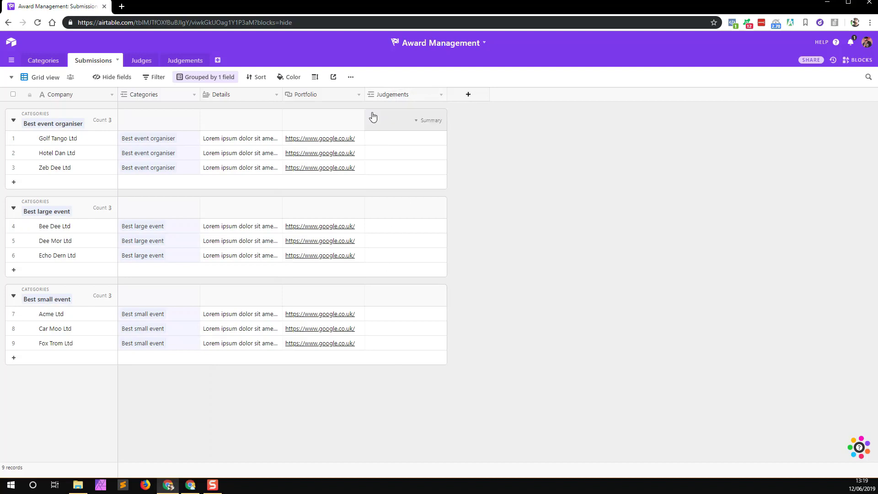
pyautogui.rightClick(396, 97)
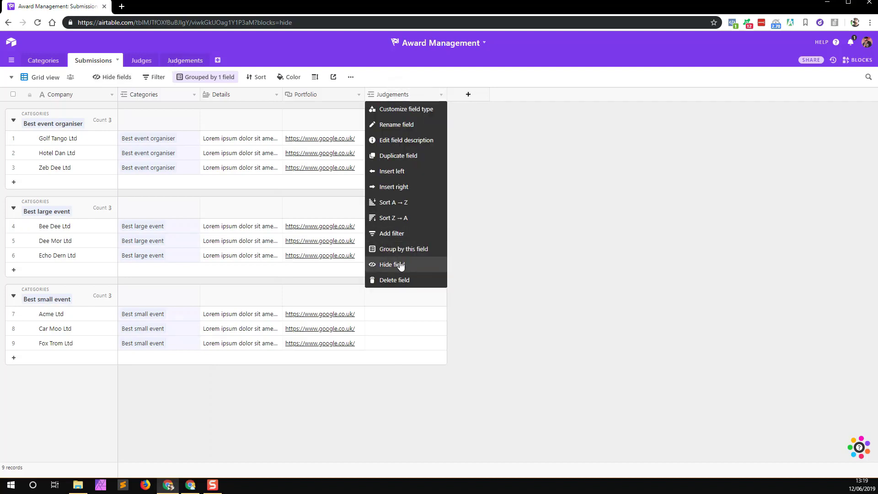
pyautogui.click(400, 266)
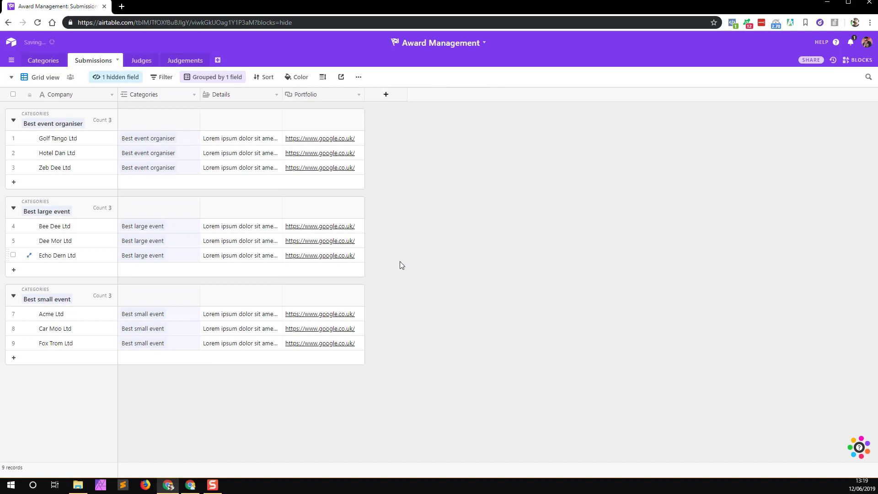
# Step: Hide the Submissions field in Categories and move the Categories table after Judgements
pyautogui.click(38, 61)
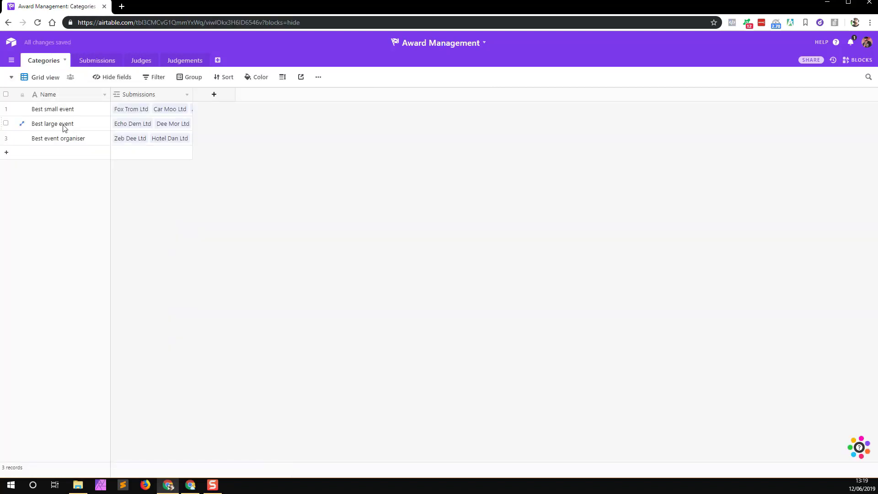
pyautogui.rightClick(140, 94)
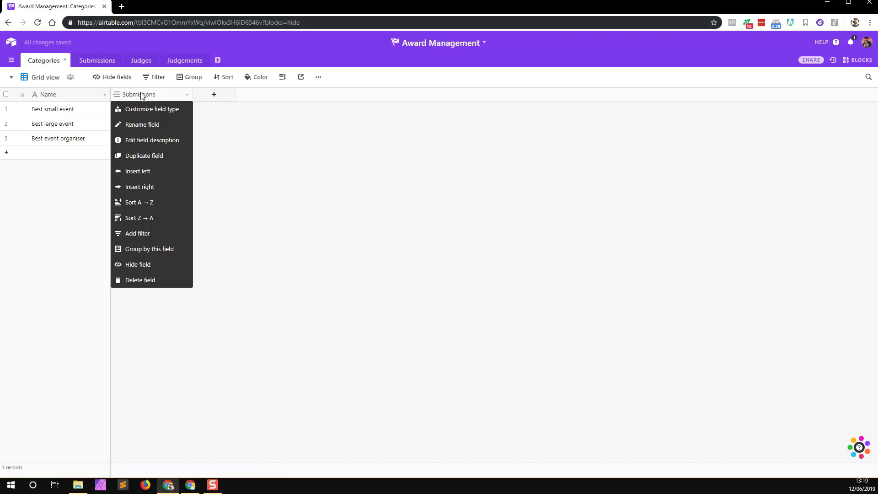
pyautogui.click(143, 268)
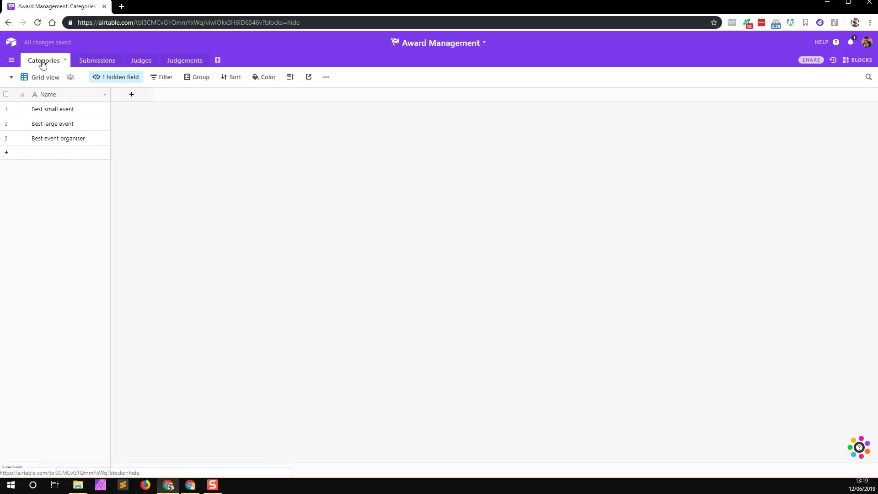
pyautogui.moveTo(43, 64); pyautogui.dragTo(199, 62)
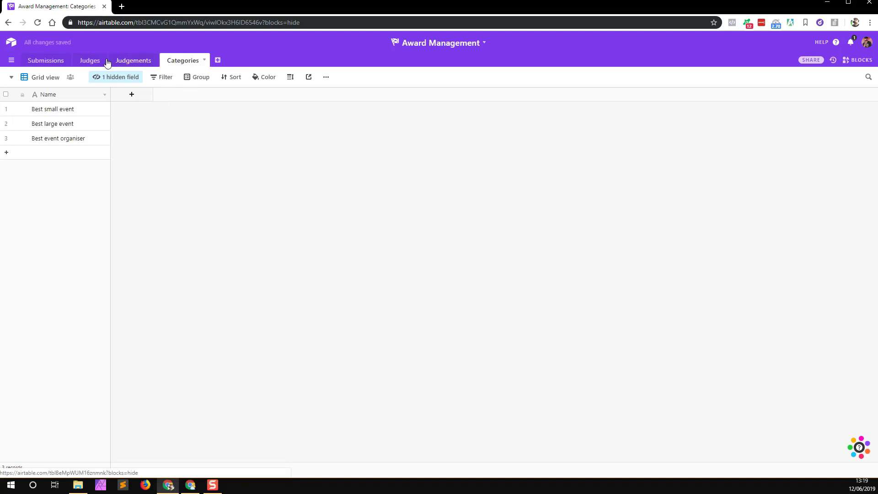
# Step: Go from the Submissions table to the Judgements table with its three empty records
pyautogui.click(48, 63)
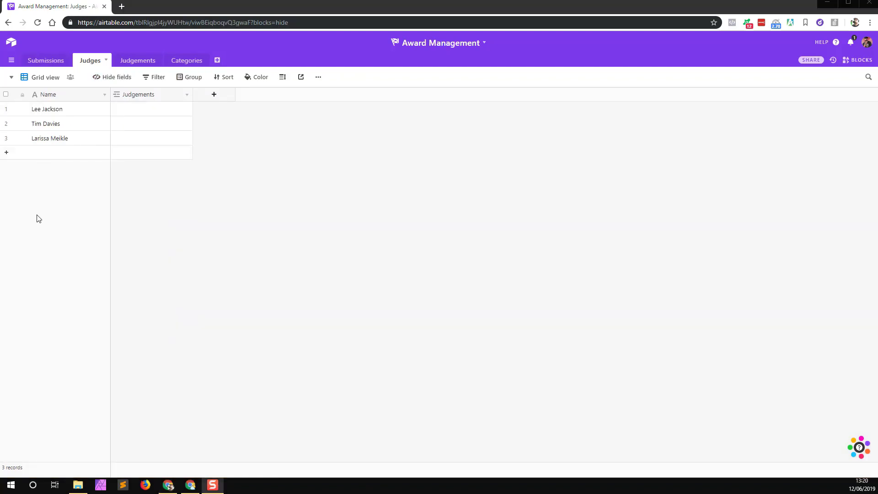
pyautogui.click(40, 209)
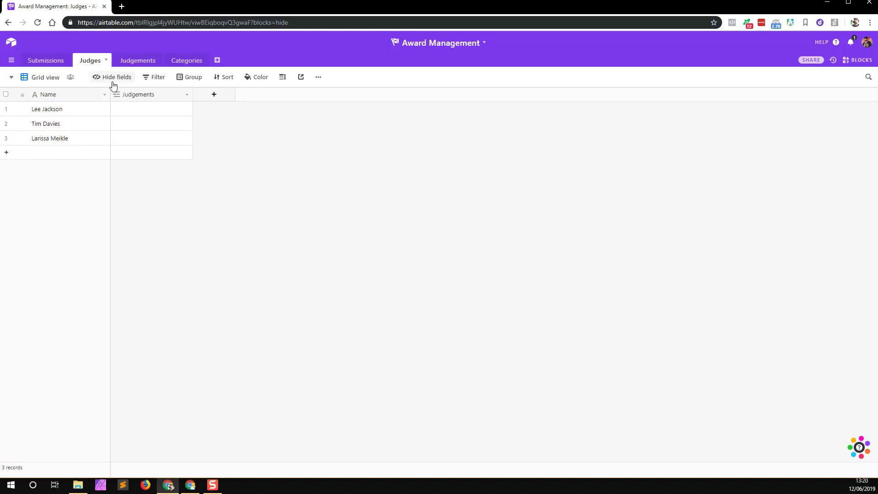
pyautogui.click(129, 64)
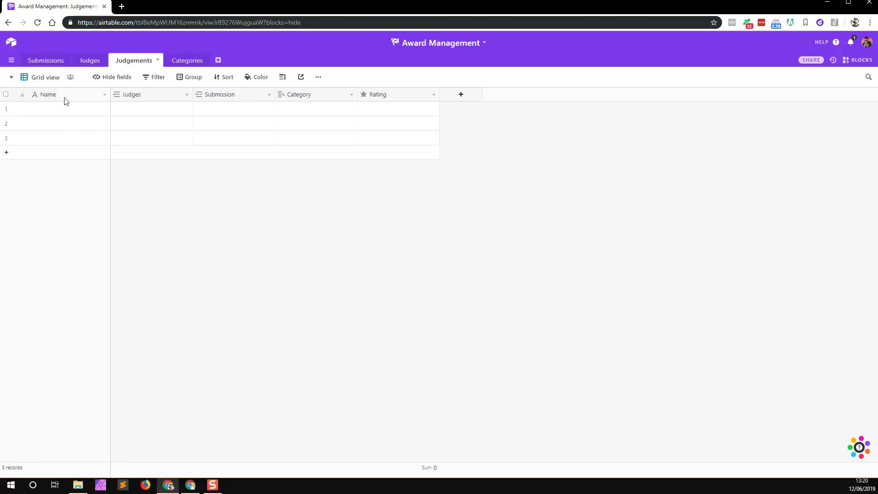
# Step: Add a Form view to Judgements with Name, Judges, Submission and Rating fields
pyautogui.click(12, 80)
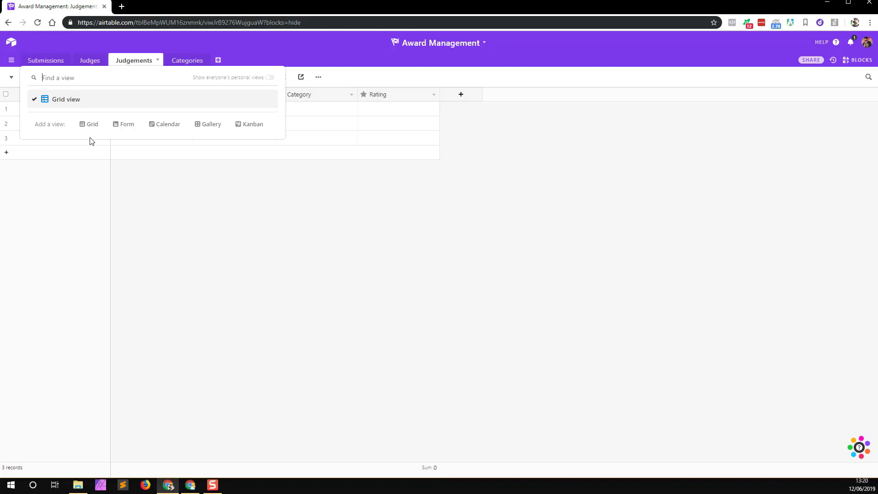
pyautogui.click(127, 126)
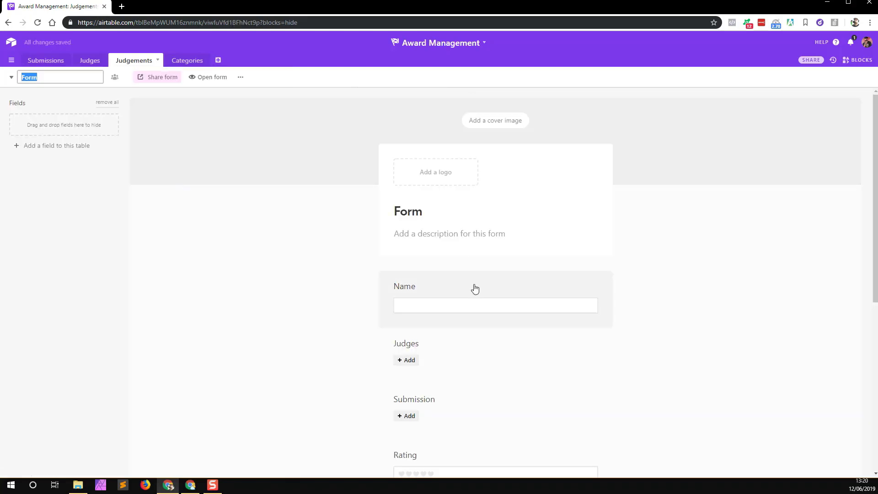
pyautogui.scroll(-3, 457, 360)
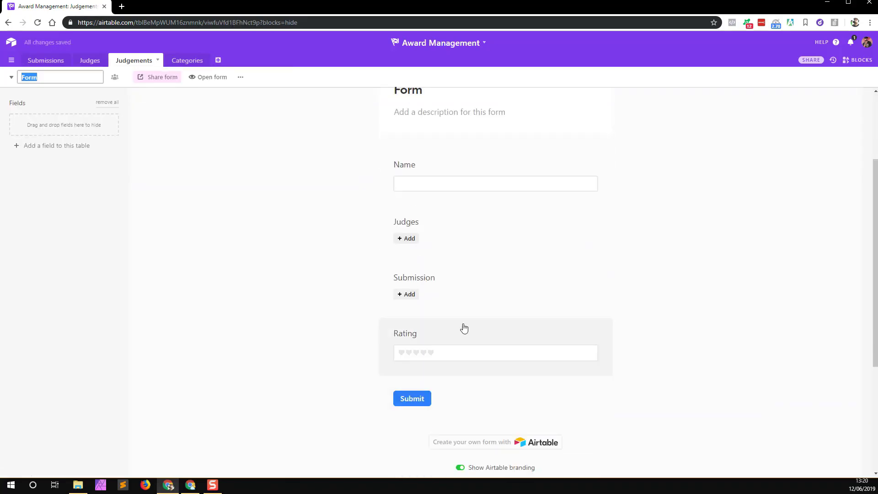
pyautogui.scroll(3, 435, 245)
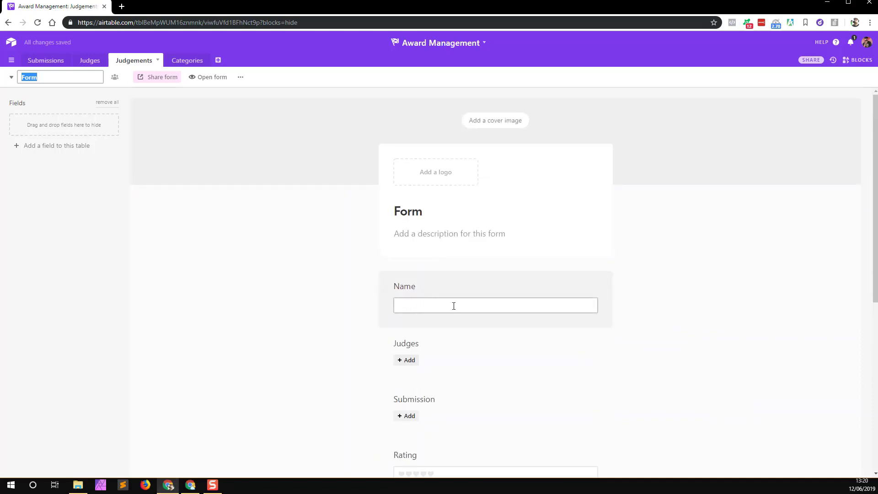
pyautogui.scroll(-3, 459, 306)
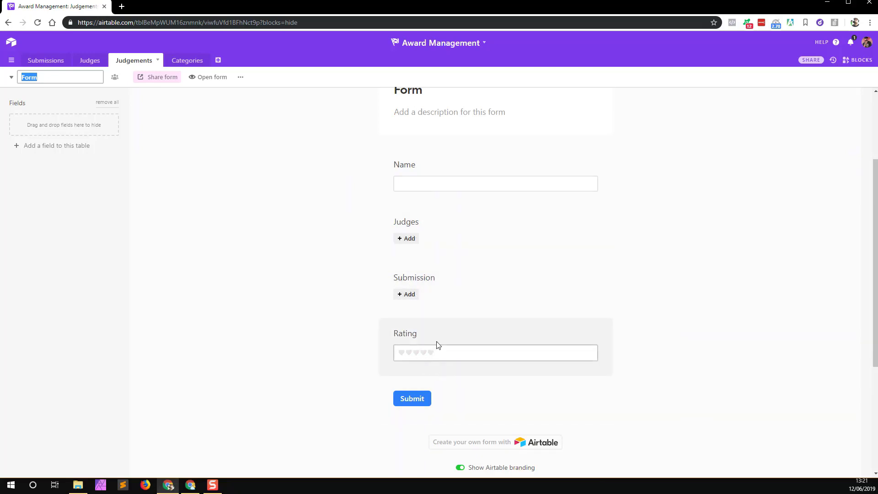
pyautogui.scroll(3, 437, 339)
pyautogui.scroll(-4, 425, 352)
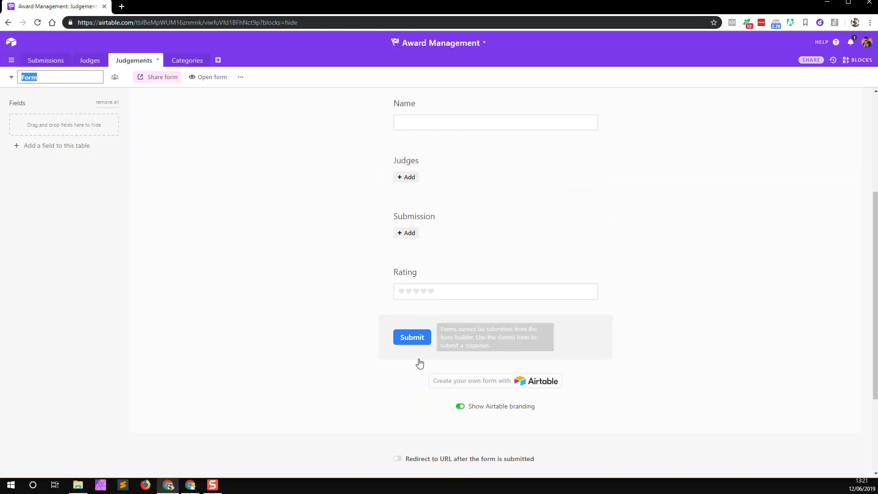
pyautogui.click(11, 77)
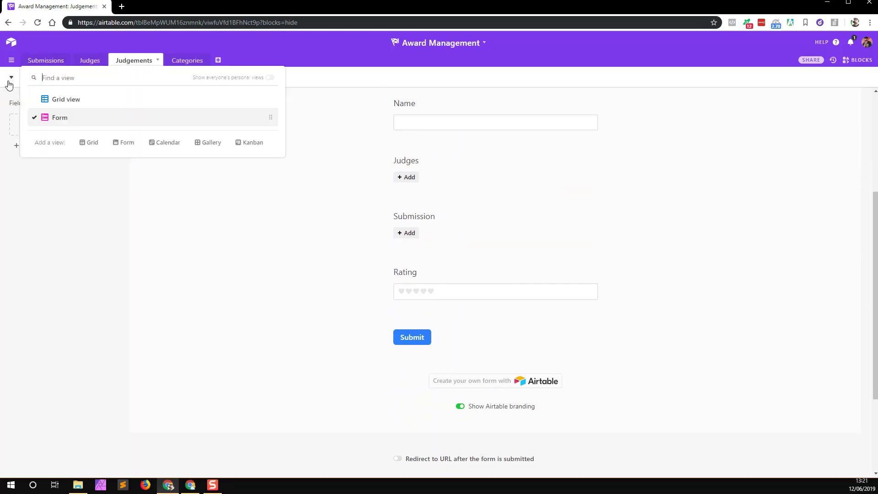
# Step: In Grid view, change the Judgements Name field's type to Formula
pyautogui.click(89, 99)
pyautogui.rightClick(59, 96)
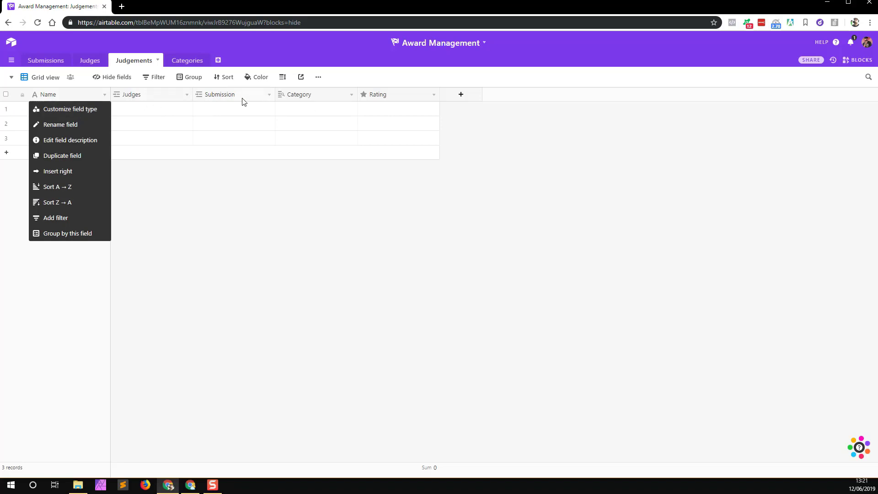
pyautogui.click(62, 112)
pyautogui.click(69, 159)
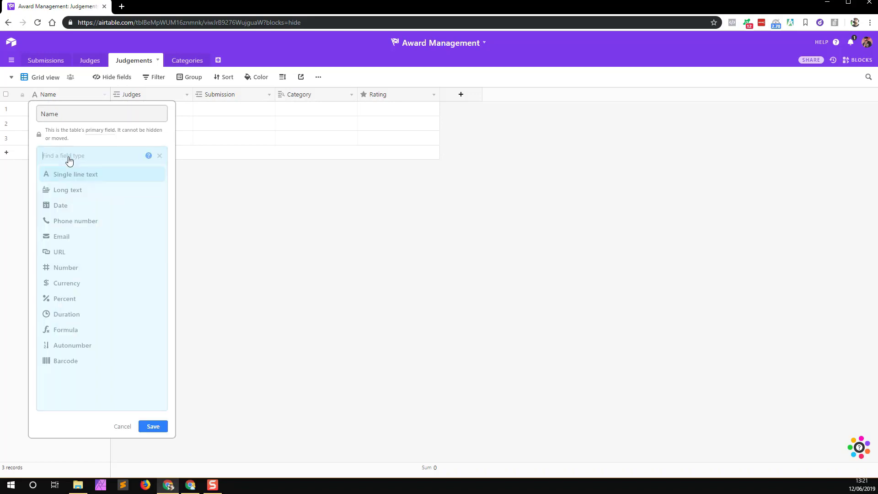
pyautogui.write('for')
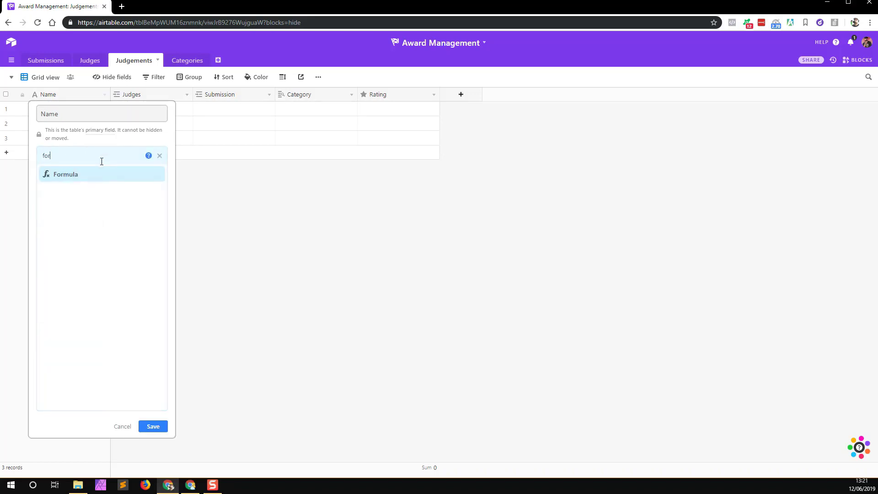
pyautogui.click(91, 174)
# Step: Enter the formula CONCATENATE(Submission, " - ", Category, " - ", Judges) and save it
pyautogui.click(80, 232)
pyautogui.write('c')
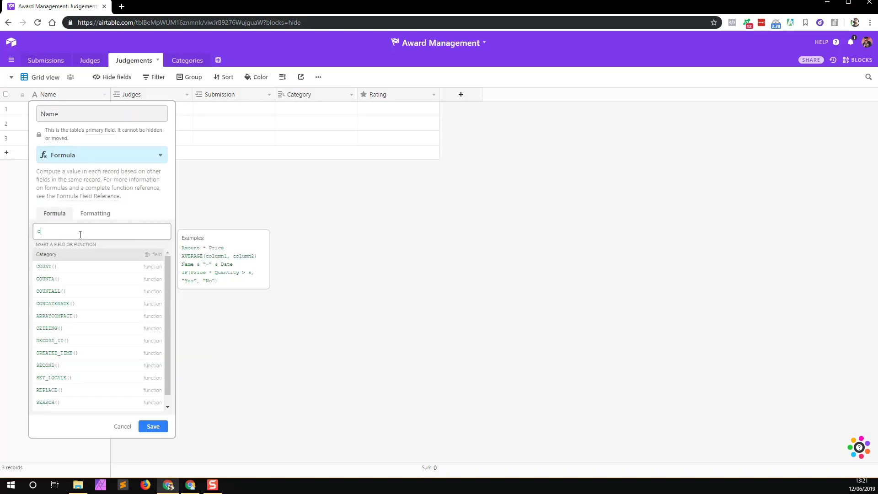
pyautogui.write('on')
pyautogui.click(78, 255)
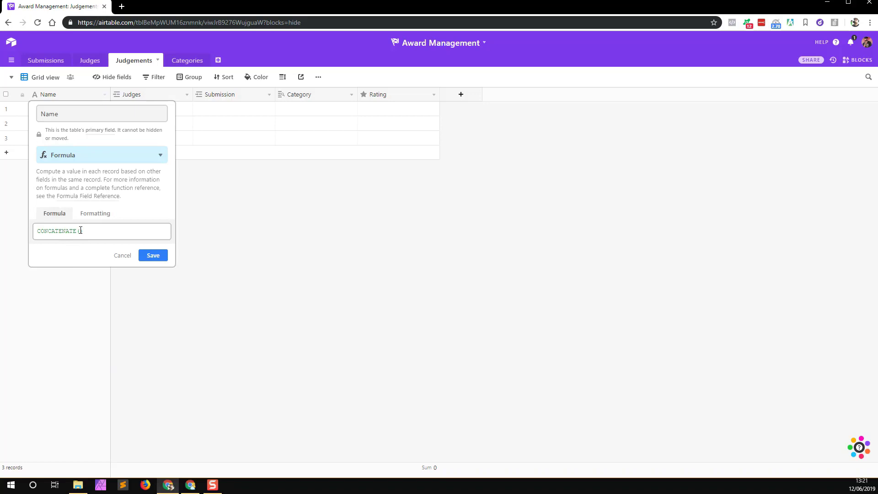
pyautogui.write('sum')
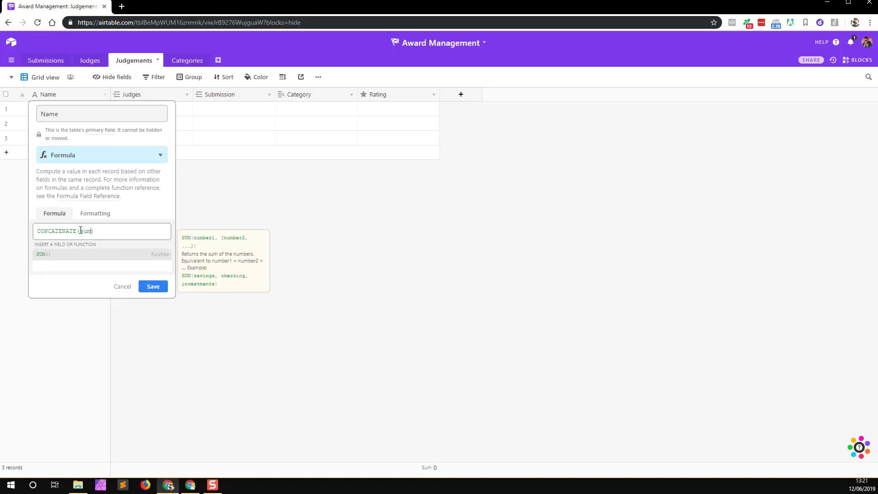
pyautogui.press('BackSpace')
pyautogui.write('bmi')
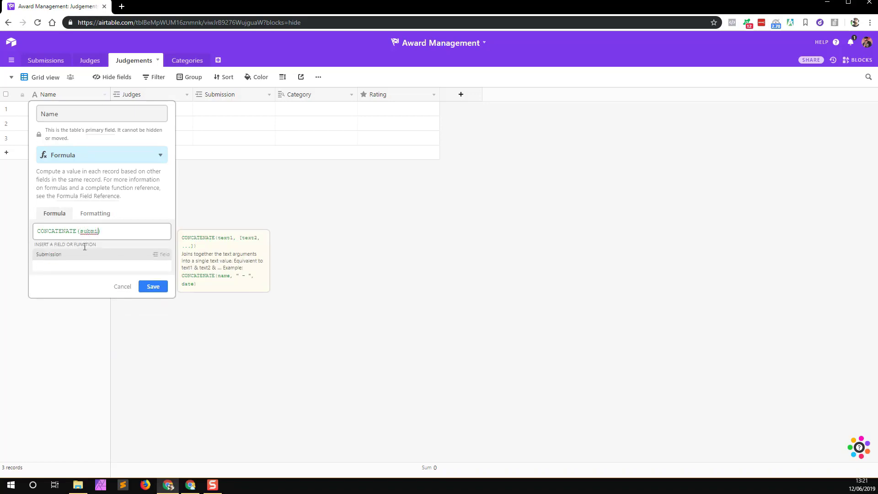
pyautogui.click(87, 252)
pyautogui.write(', "-"')
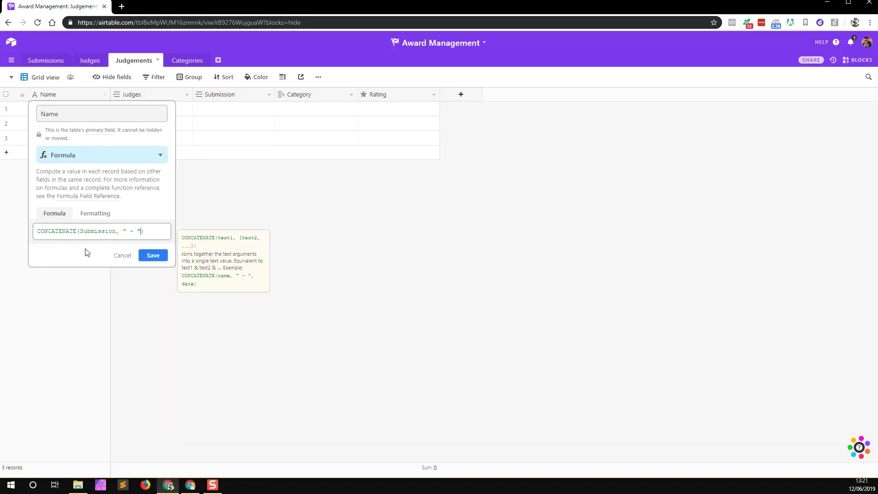
pyautogui.write(' , ')
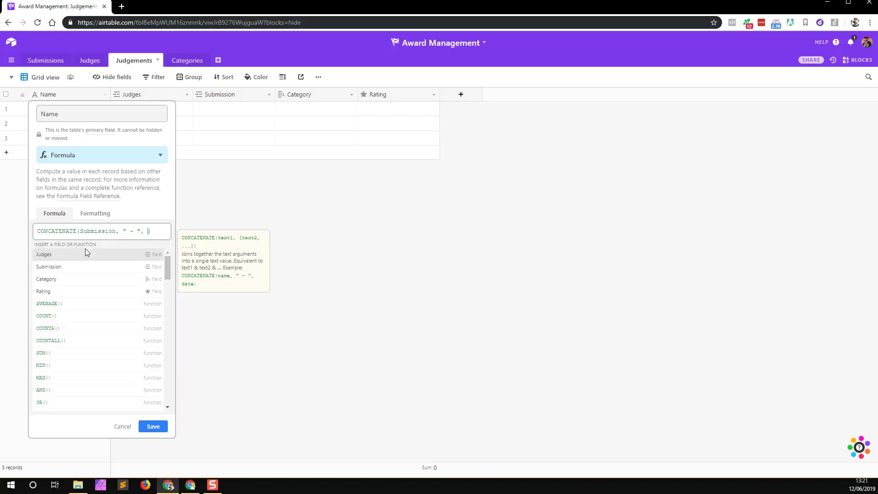
pyautogui.write('C')
pyautogui.click(90, 257)
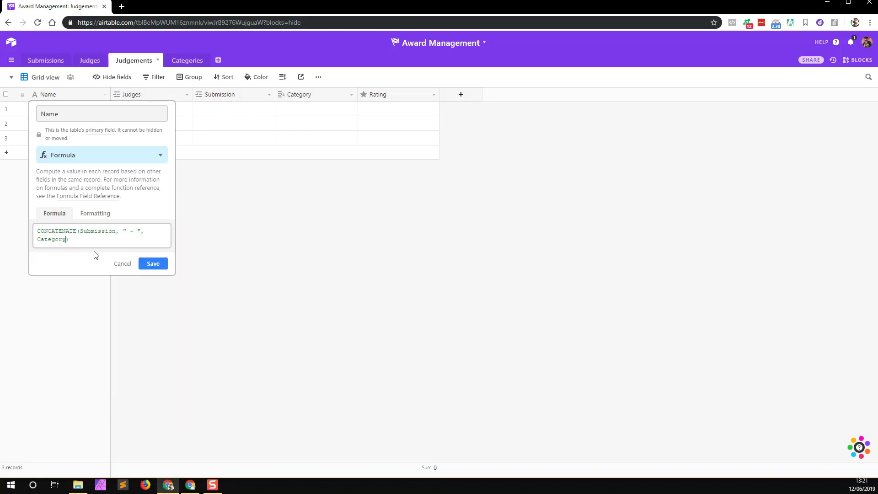
pyautogui.write(',')
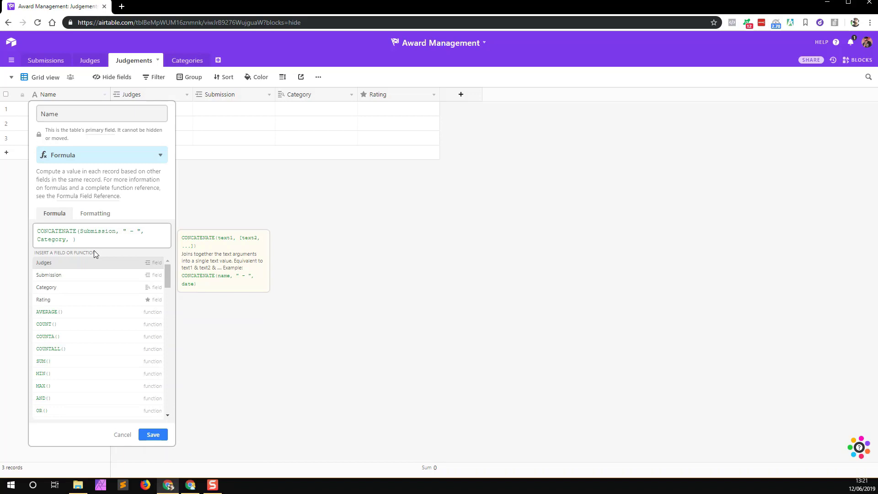
pyautogui.write(' " -')
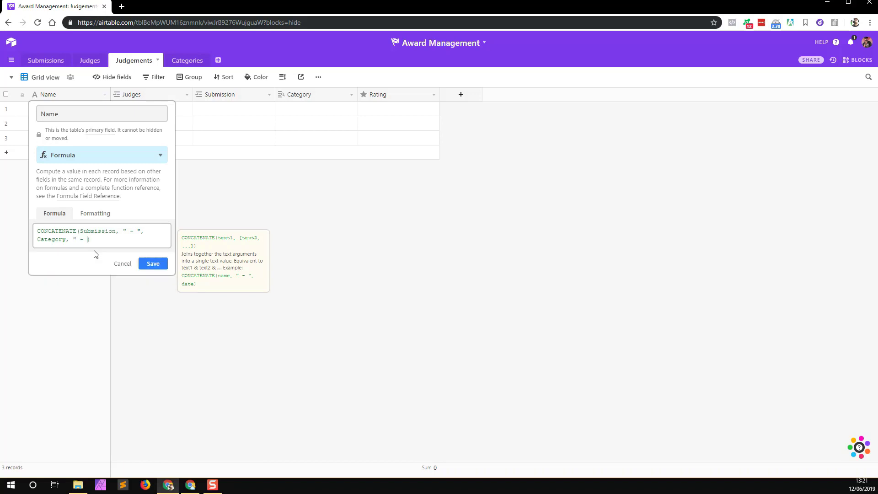
pyautogui.write(' ", j')
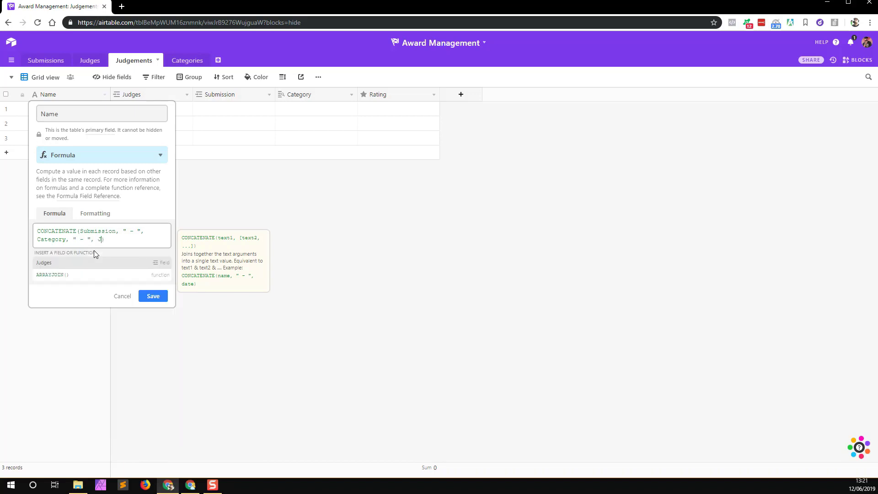
pyautogui.click(85, 261)
pyautogui.click(154, 264)
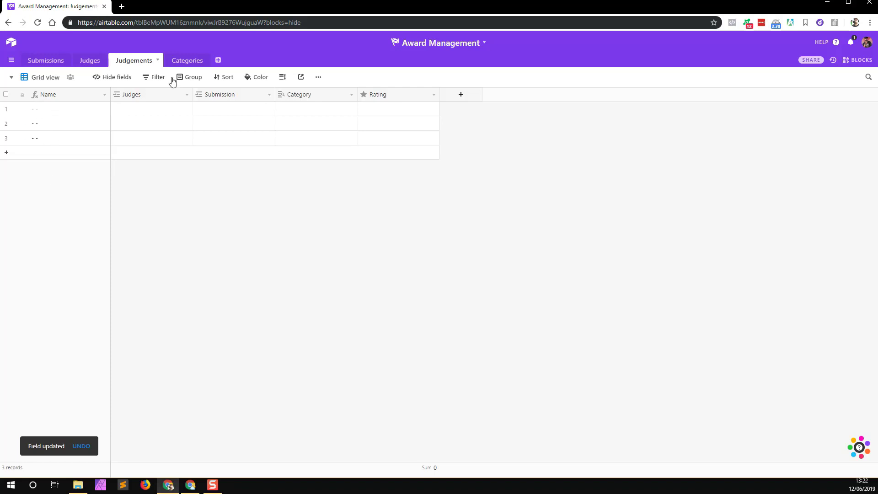
# Step: In the Judgements form, hide Airtable branding and turn on Submit another response
pyautogui.click(12, 78)
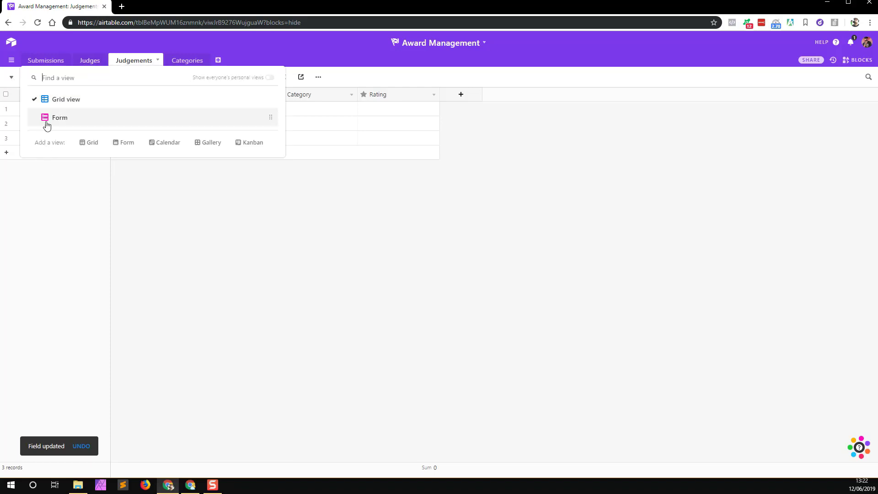
pyautogui.click(47, 117)
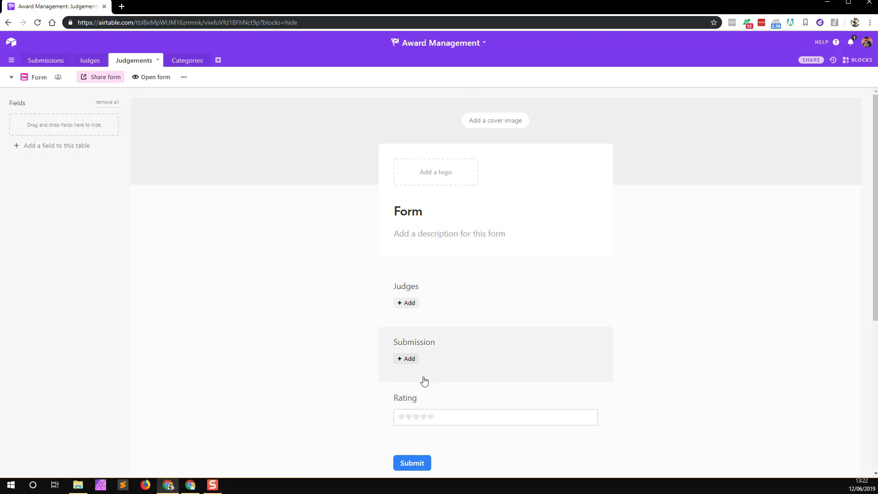
pyautogui.scroll(-3, 475, 416)
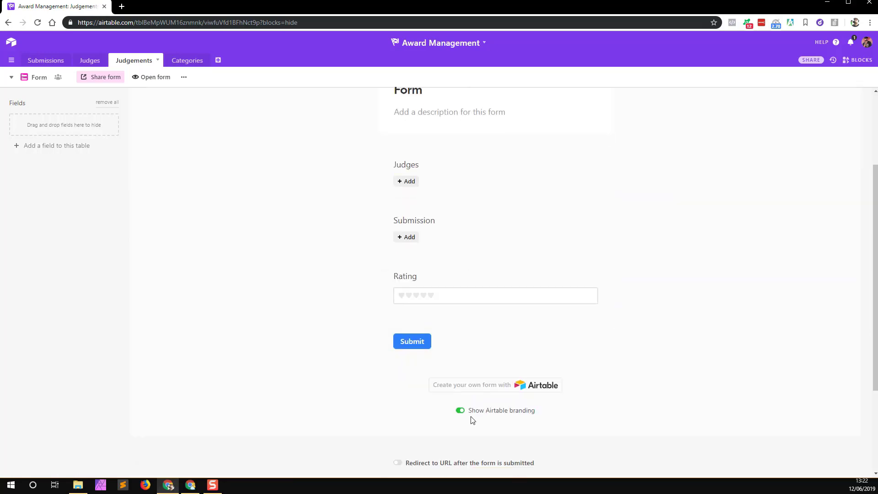
pyautogui.scroll(-3, 467, 412)
pyautogui.click(458, 288)
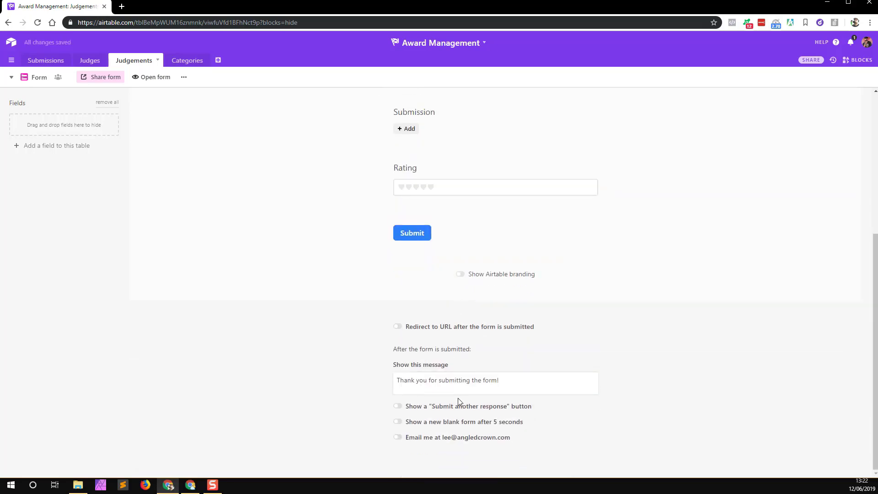
pyautogui.click(411, 408)
# Step: Share the form and select its private link for copying
pyautogui.scroll(5, 488, 339)
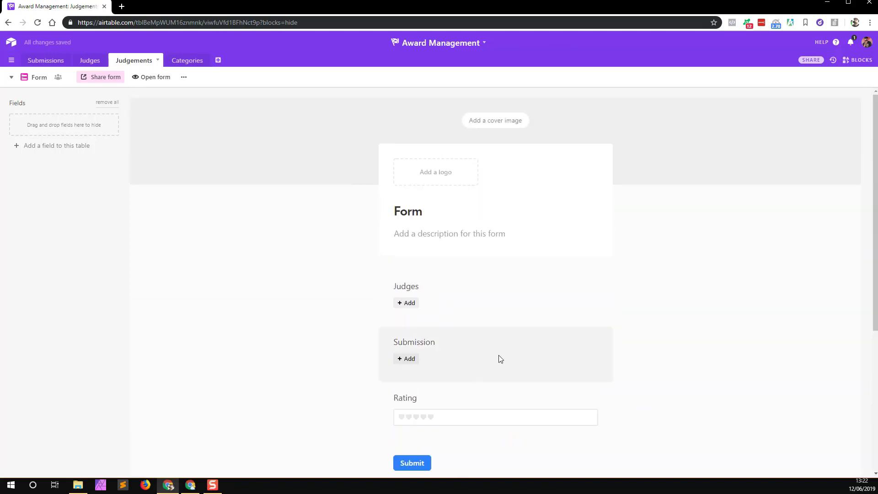
pyautogui.scroll(-5, 498, 357)
pyautogui.scroll(5, 457, 320)
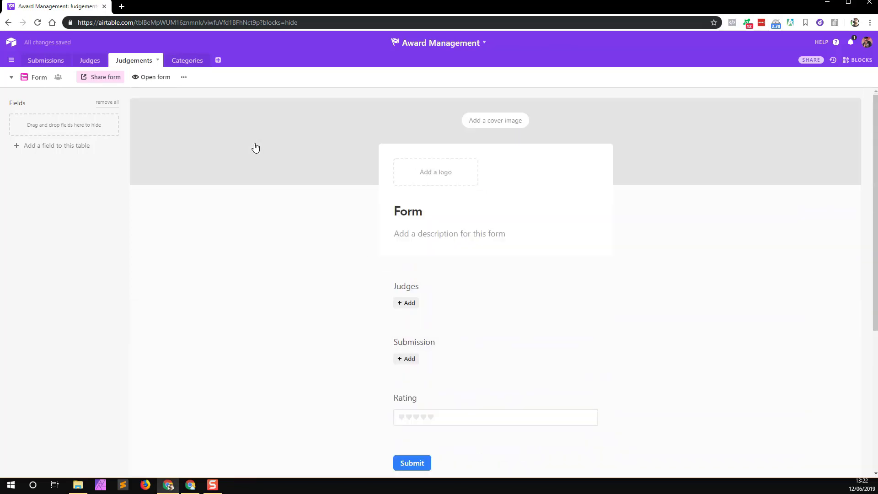
pyautogui.click(183, 78)
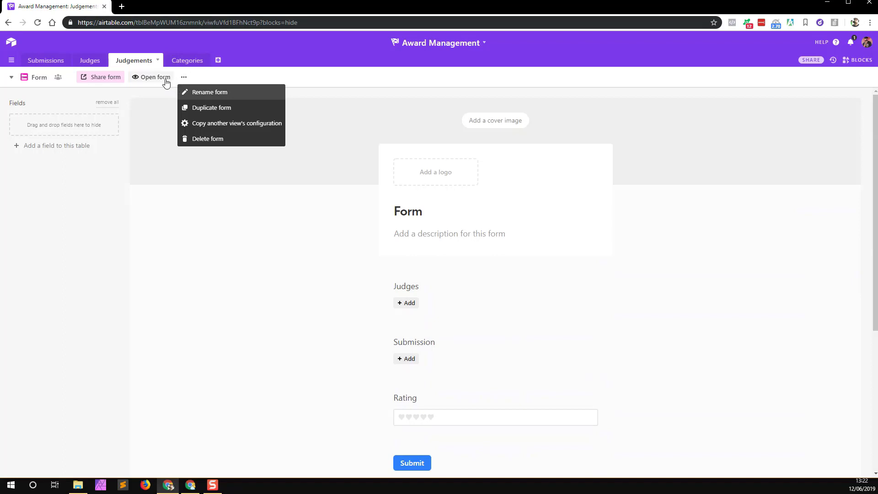
pyautogui.click(109, 80)
pyautogui.click(163, 140)
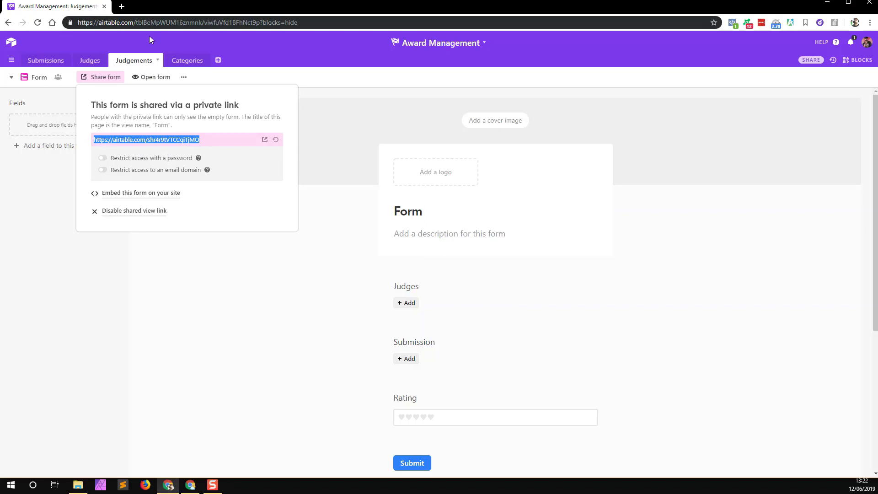
# Step: Load the copied form link in a new tab, then return to the base's Submissions table
pyautogui.click(122, 6)
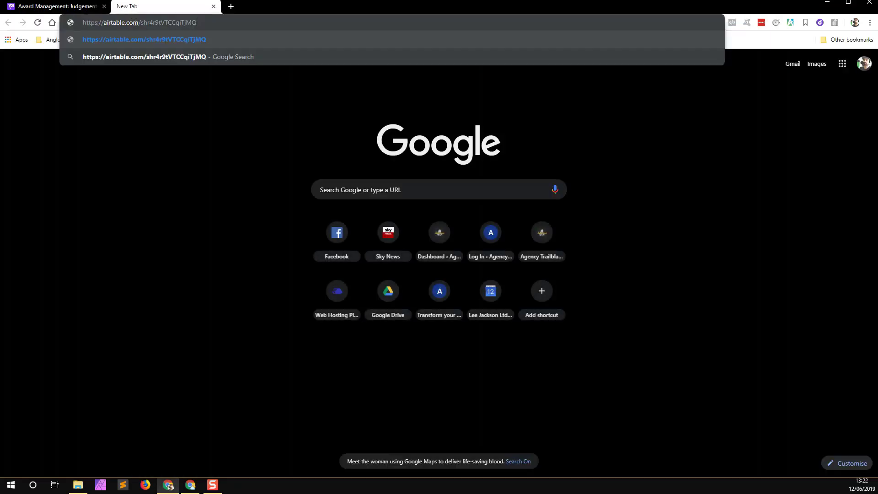
pyautogui.press('Return')
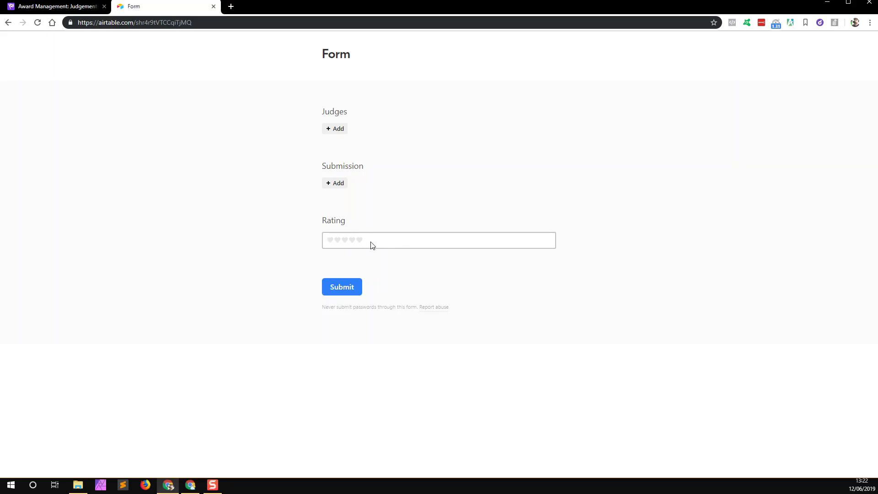
pyautogui.click(72, 9)
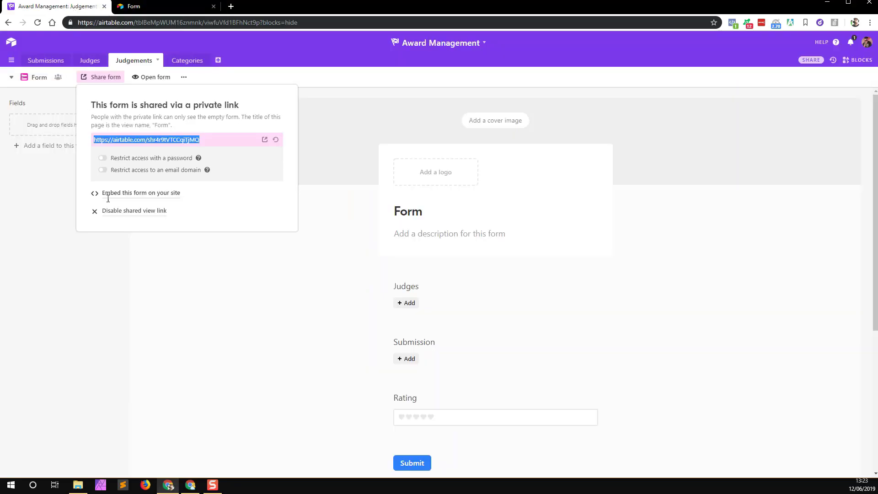
pyautogui.click(44, 60)
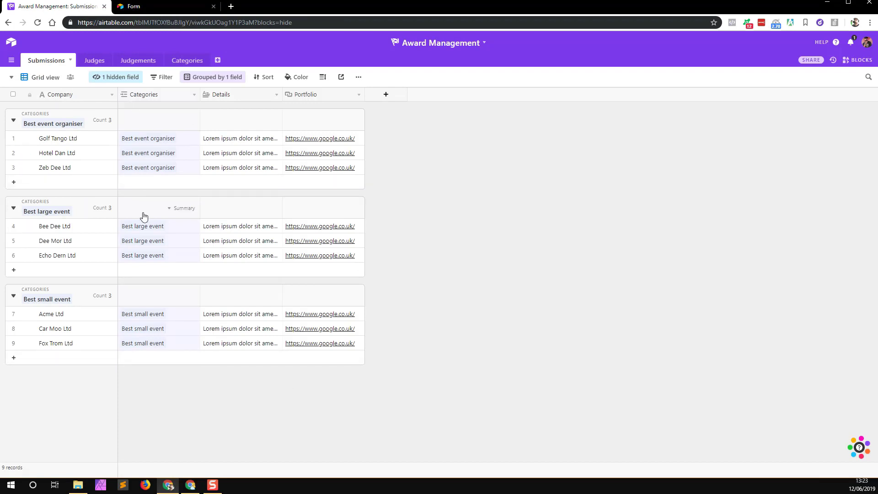
# Step: Create a shareable Submissions grid view link, copy it and load it in a new tab
pyautogui.click(341, 78)
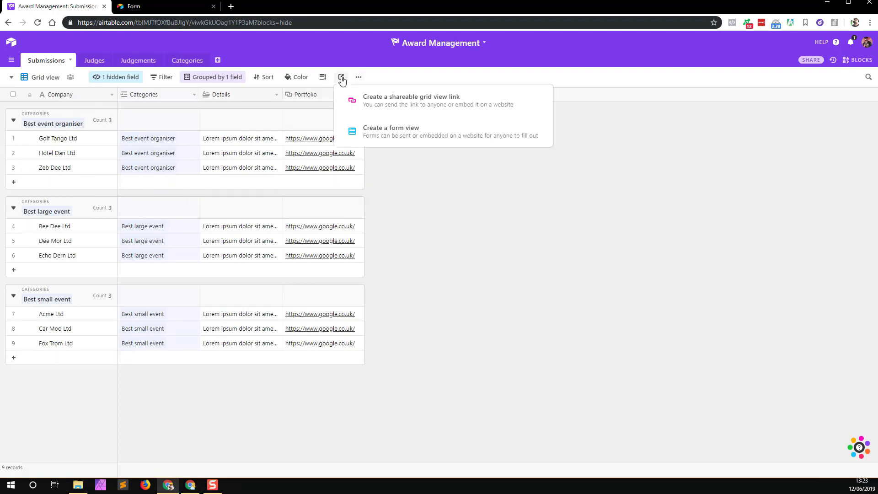
pyautogui.click(376, 106)
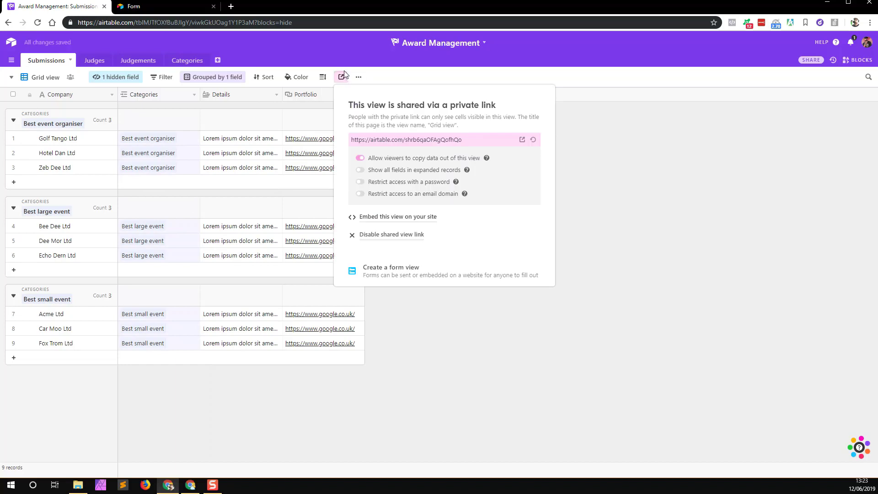
pyautogui.click(390, 140)
pyautogui.hotkey('ctrl', 'c')
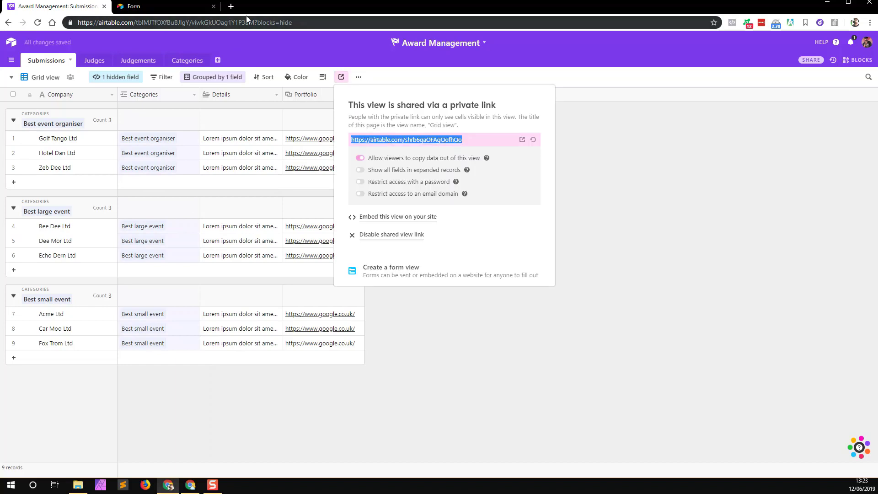
pyautogui.click(231, 7)
pyautogui.hotkey('ctrl', 'v')
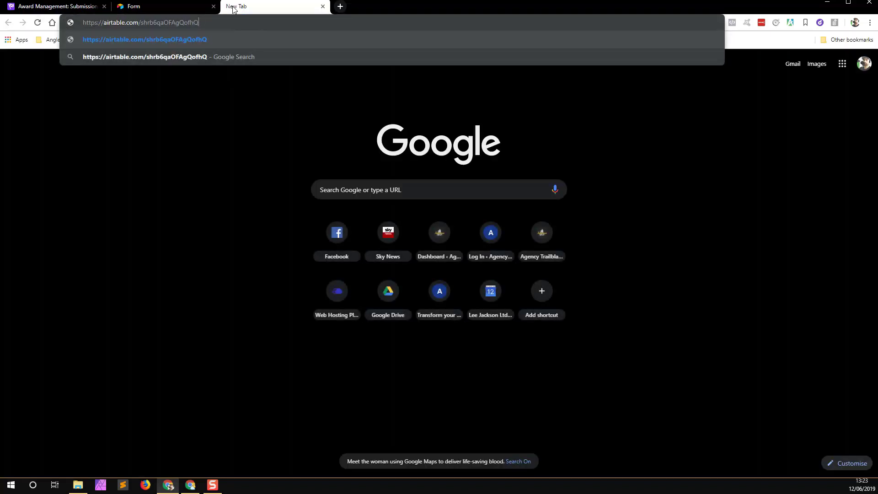
pyautogui.press('Return')
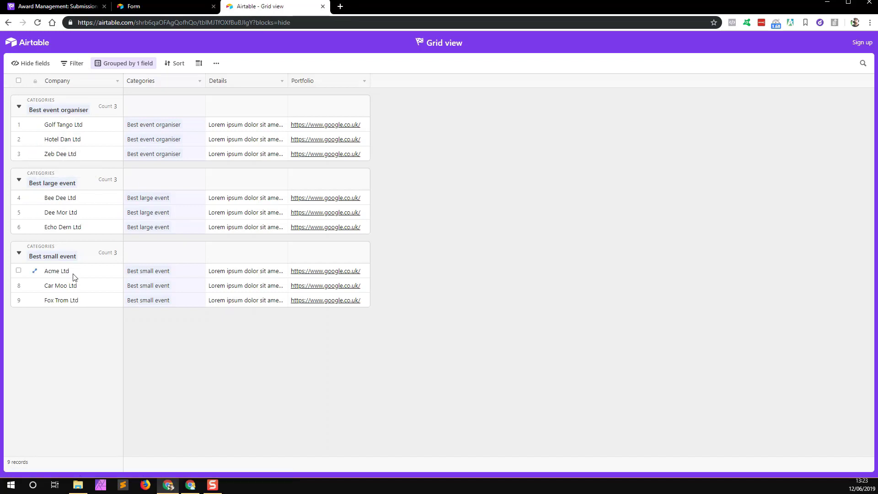
# Step: Expand and review Golf Tango Ltd's full Details text in the shared grid
pyautogui.click(65, 129)
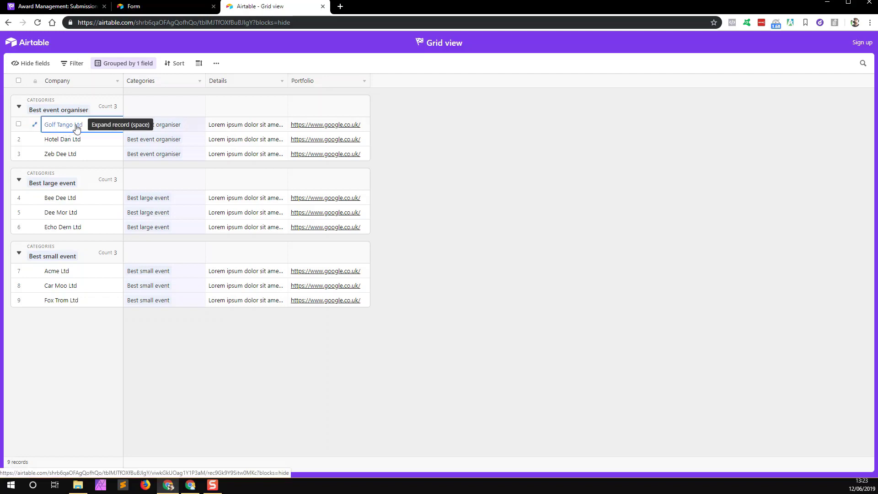
pyautogui.click(237, 132)
pyautogui.click(283, 126)
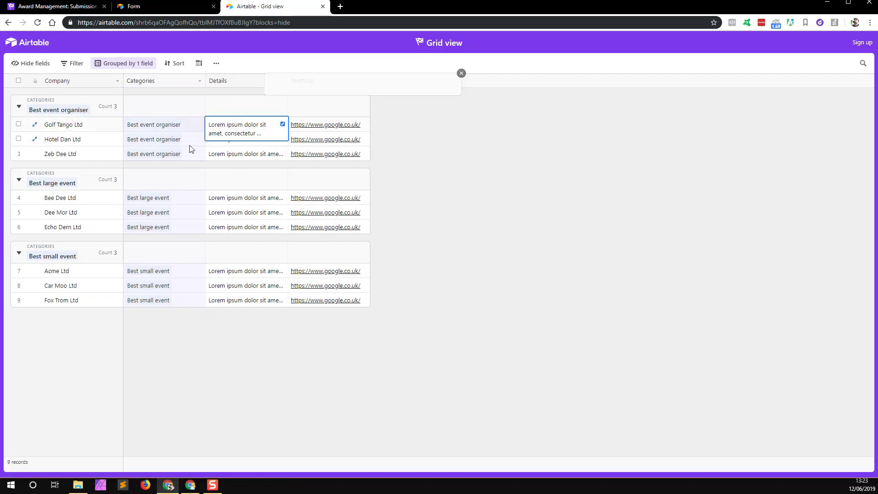
pyautogui.click(497, 64)
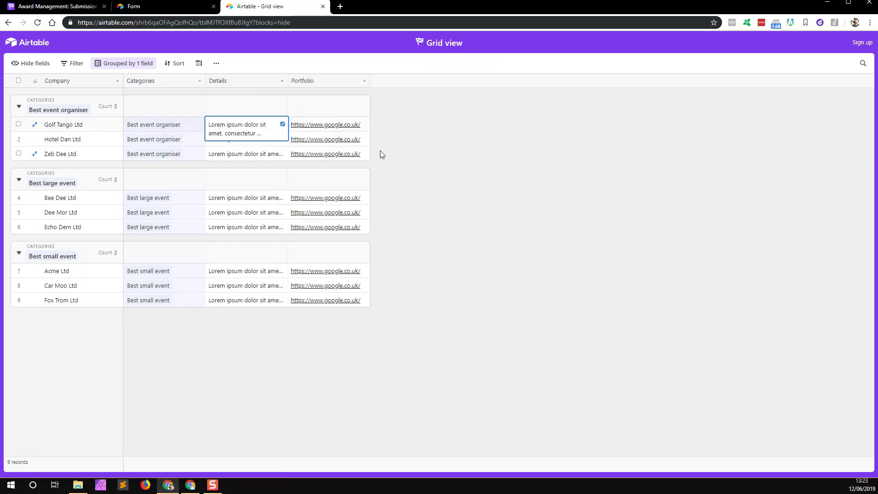
pyautogui.click(449, 146)
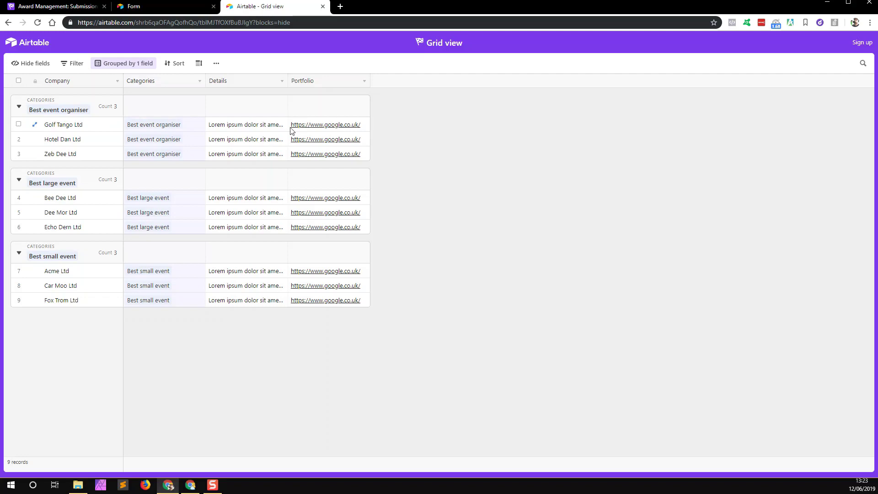
# Step: Submit a judgement through the form giving Golf Tango Ltd five hearts from the first judge
pyautogui.click(159, 6)
pyautogui.click(342, 132)
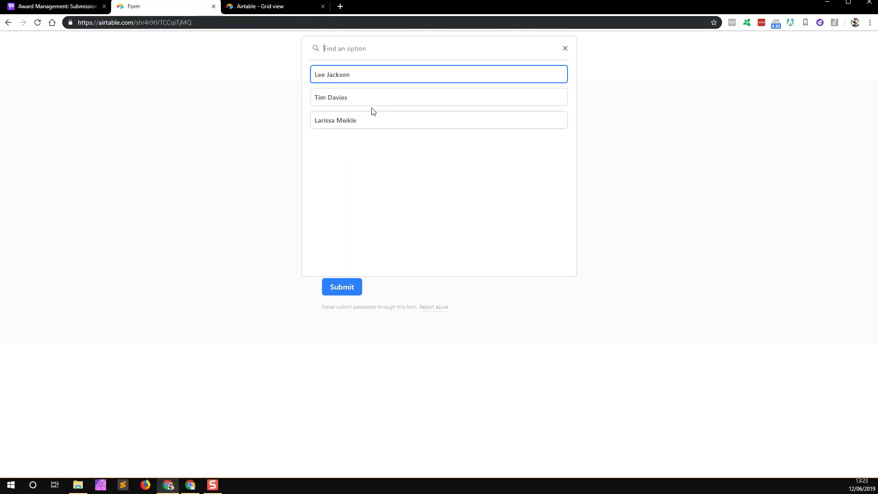
pyautogui.click(343, 75)
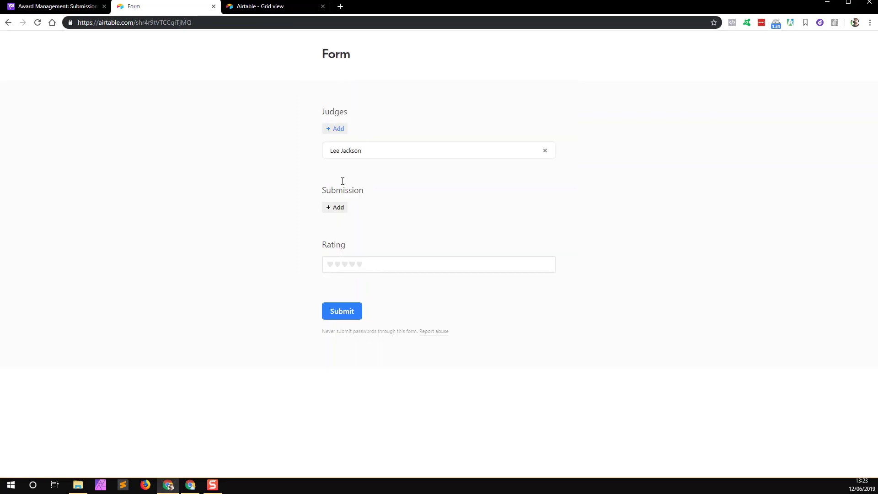
pyautogui.click(339, 208)
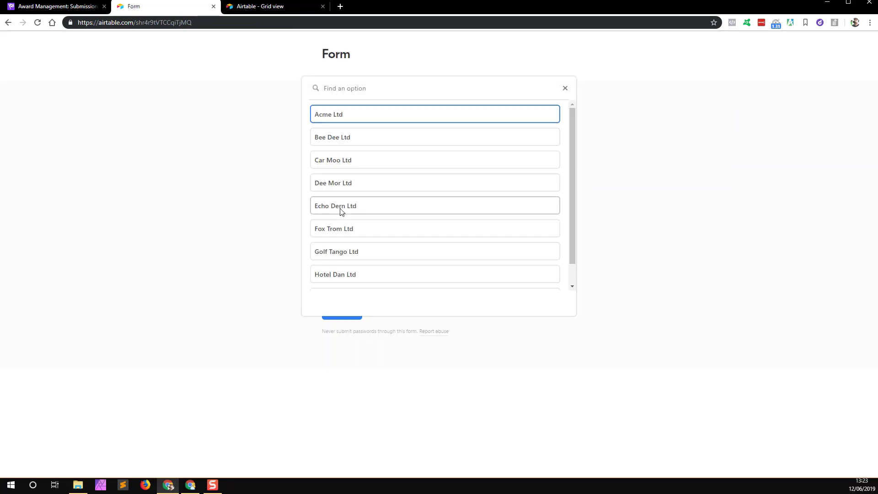
pyautogui.click(334, 256)
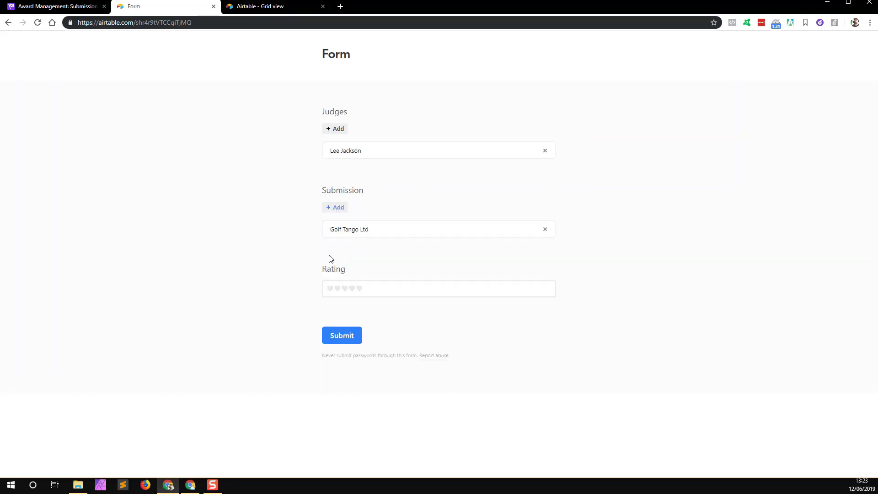
pyautogui.click(359, 289)
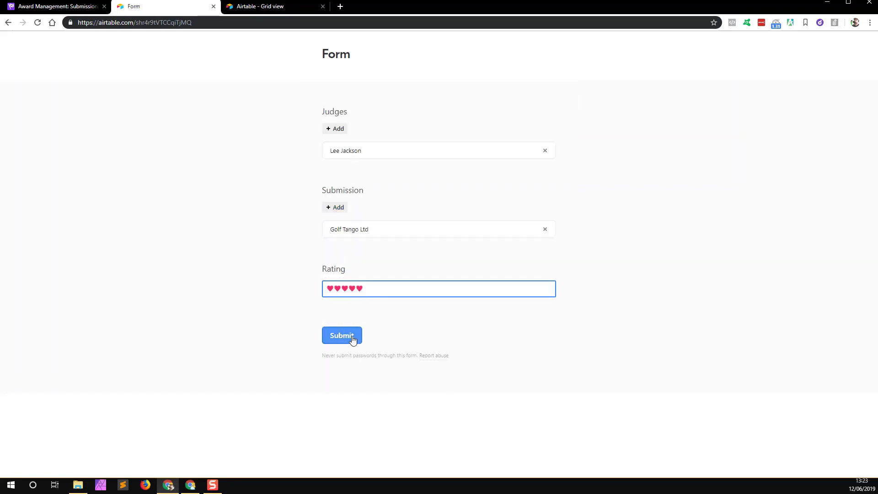
pyautogui.click(353, 340)
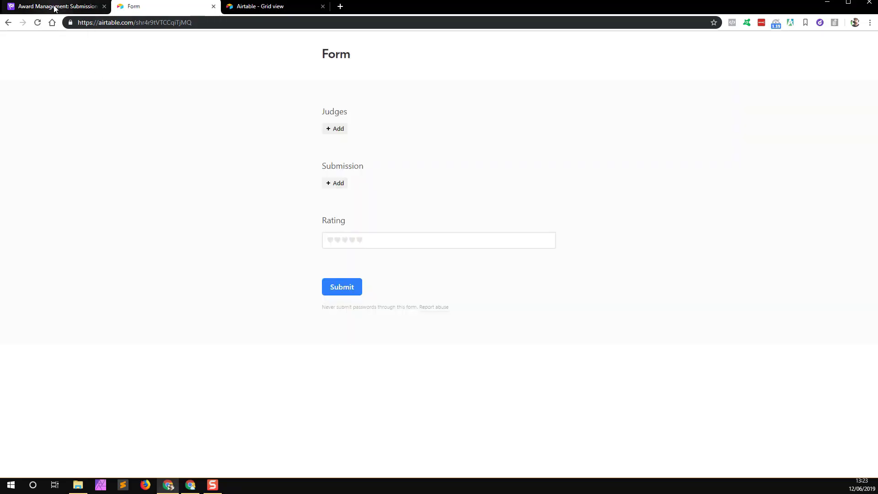
# Step: Submit a second judgement rating Hotel Dan Ltd five hearts from the first judge
pyautogui.click(261, 6)
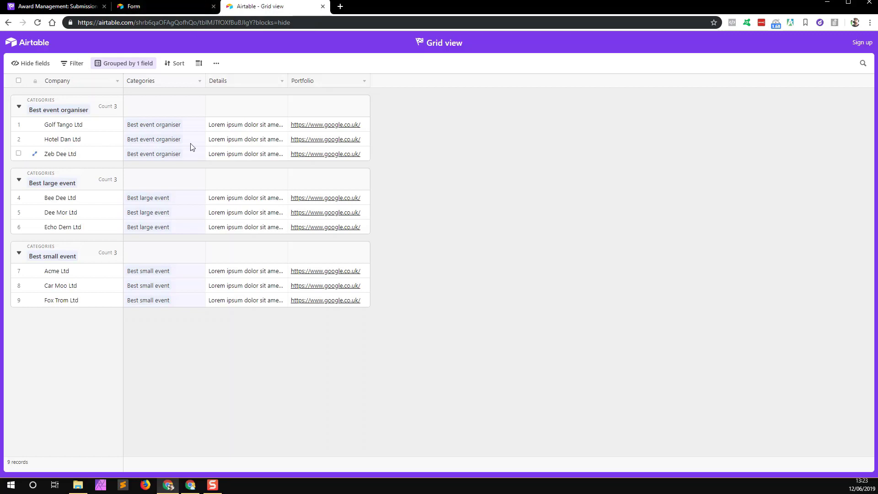
pyautogui.click(165, 6)
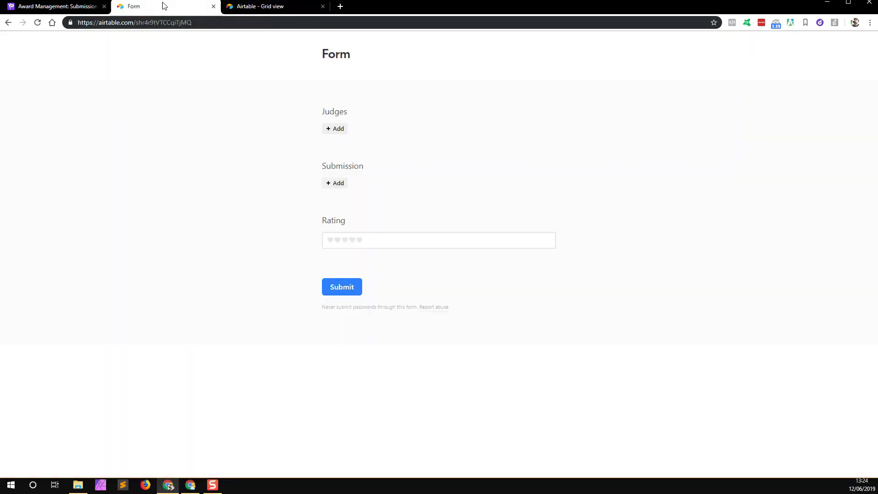
pyautogui.click(339, 130)
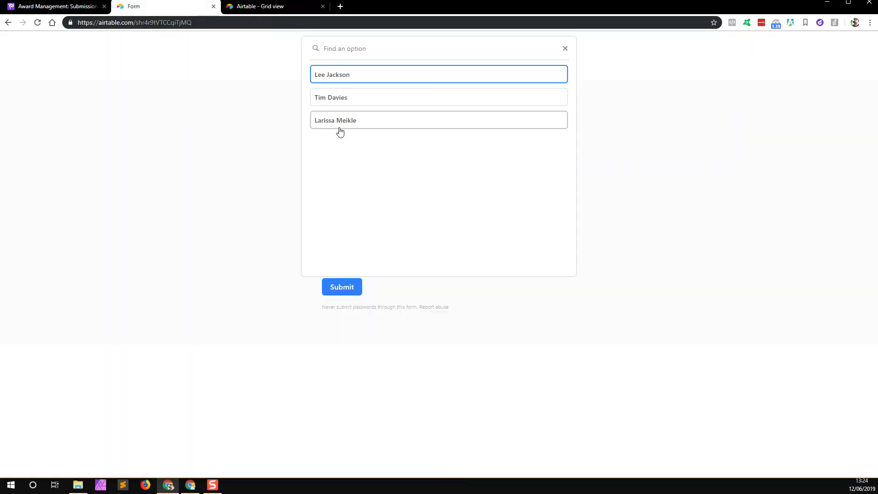
pyautogui.click(356, 79)
pyautogui.click(334, 207)
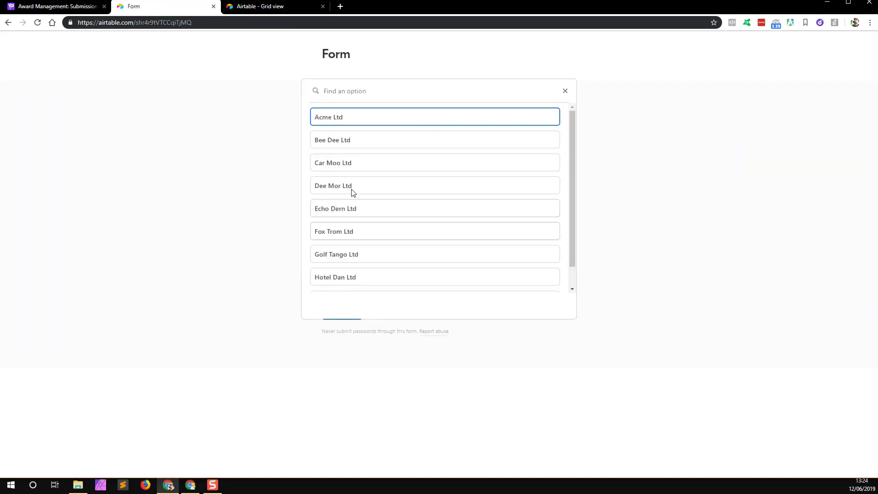
pyautogui.click(337, 279)
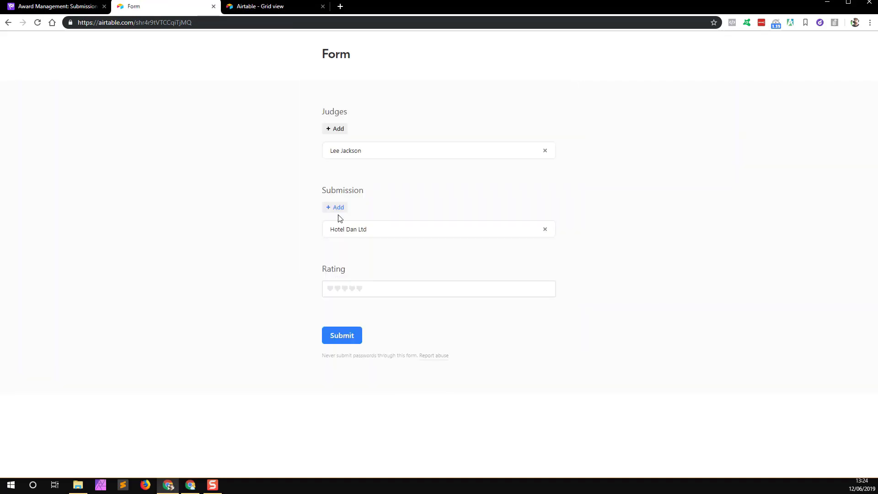
pyautogui.click(359, 288)
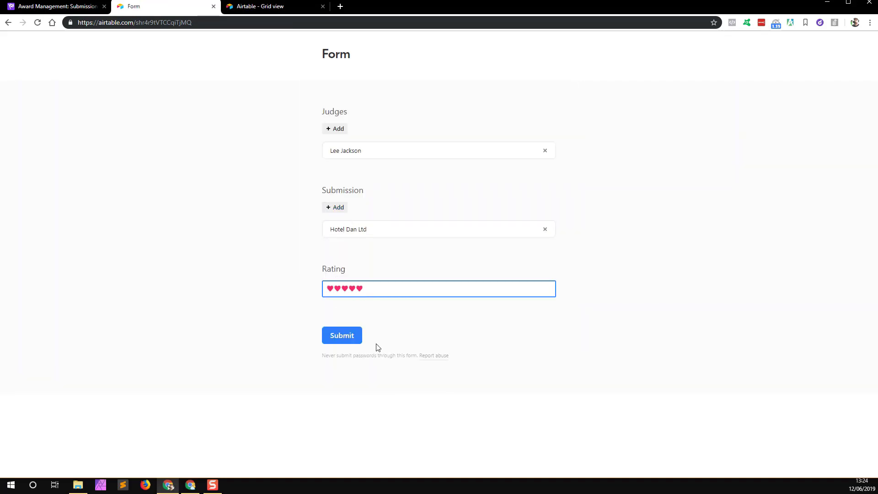
pyautogui.click(348, 341)
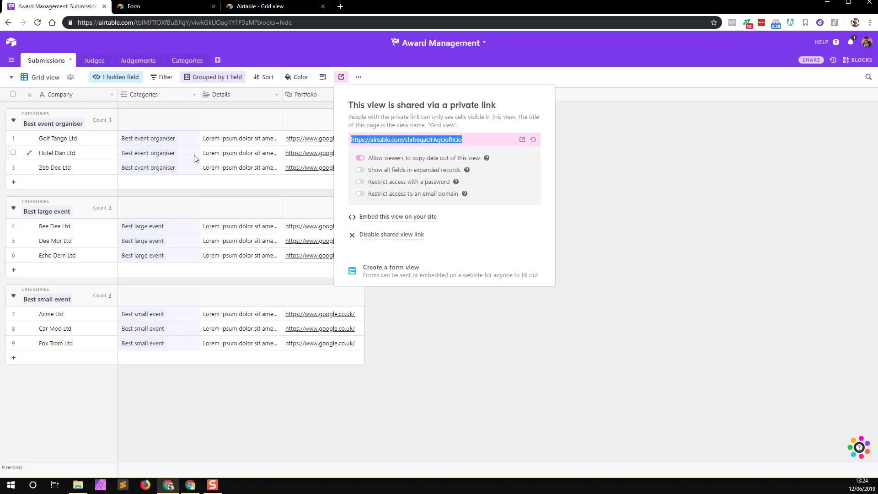
# Step: Return to the Award Management base and close the share link panel
pyautogui.click(51, 6)
pyautogui.click(666, 265)
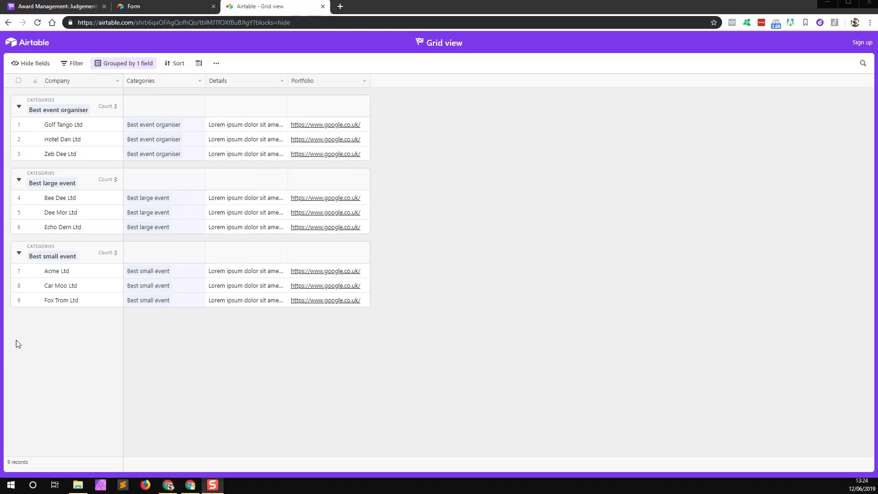
pyautogui.click(583, 260)
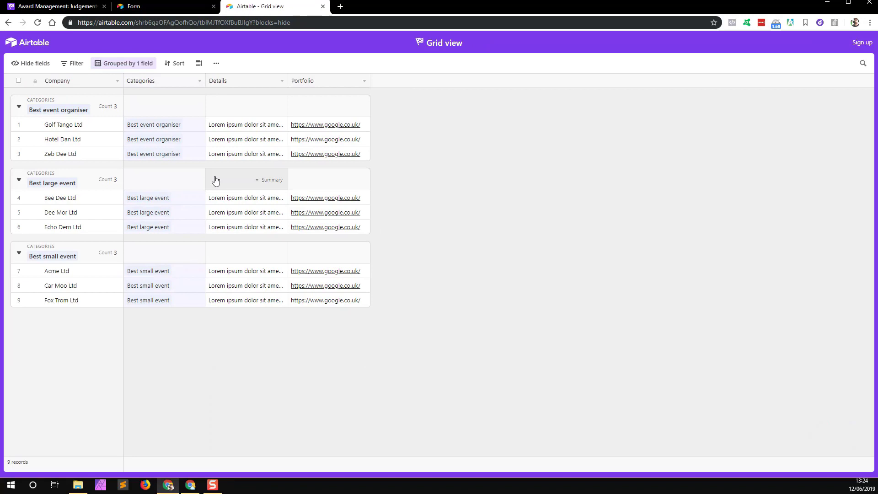
pyautogui.click(67, 130)
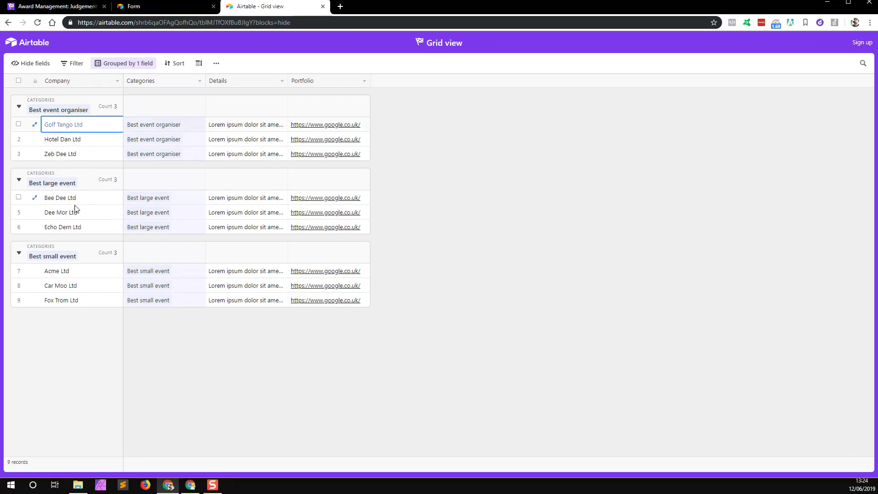
# Step: Submit another judgement giving Golf Tango Ltd five hearts, then go back to the base
pyautogui.click(177, 4)
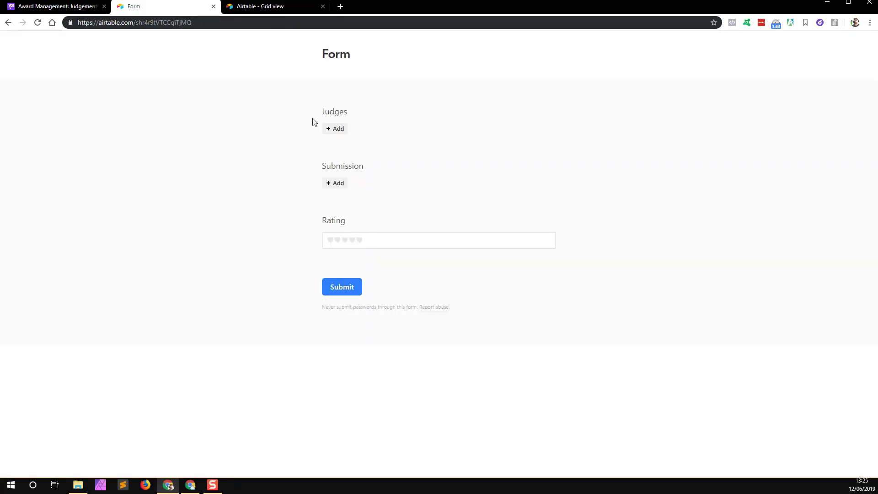
pyautogui.click(335, 129)
pyautogui.click(338, 75)
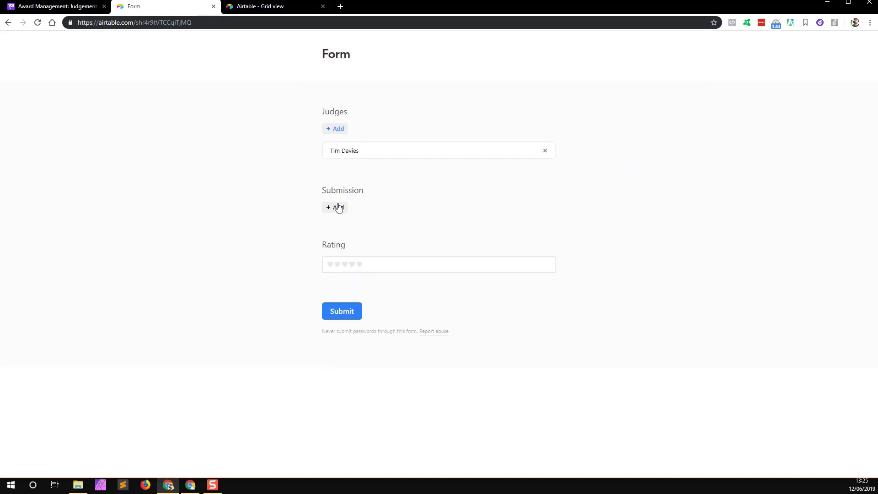
pyautogui.click(338, 208)
pyautogui.click(328, 253)
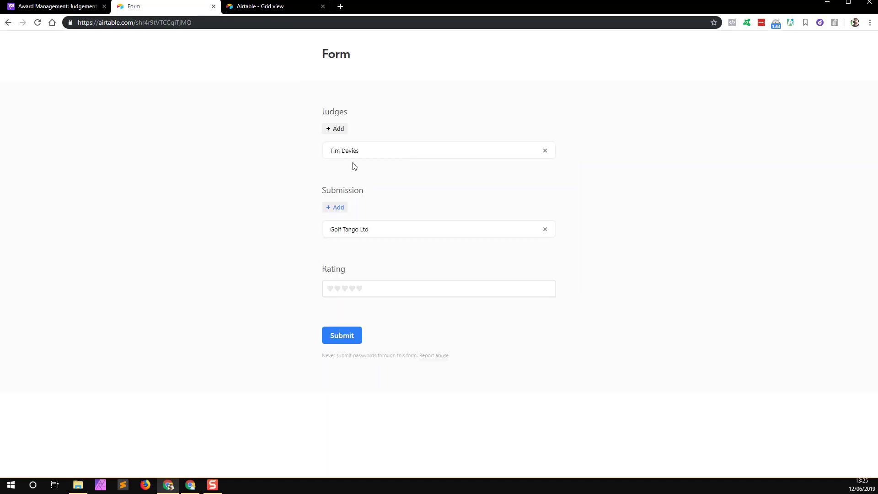
pyautogui.click(359, 288)
pyautogui.click(345, 336)
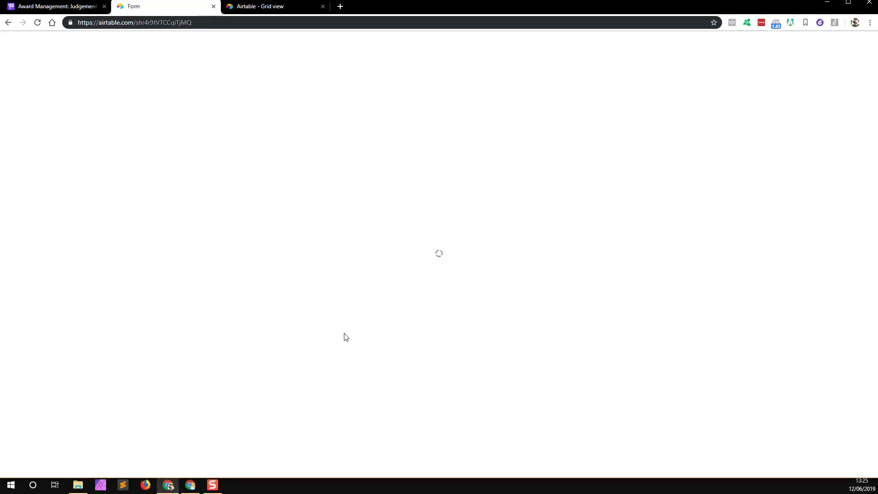
pyautogui.click(74, 8)
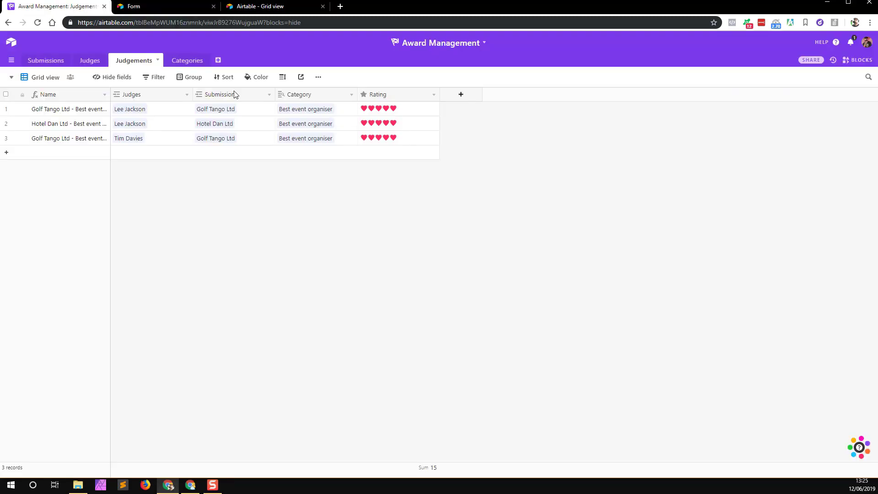
# Step: Reopen Judgements and scroll through its 27 rated records
pyautogui.click(87, 62)
pyautogui.click(130, 61)
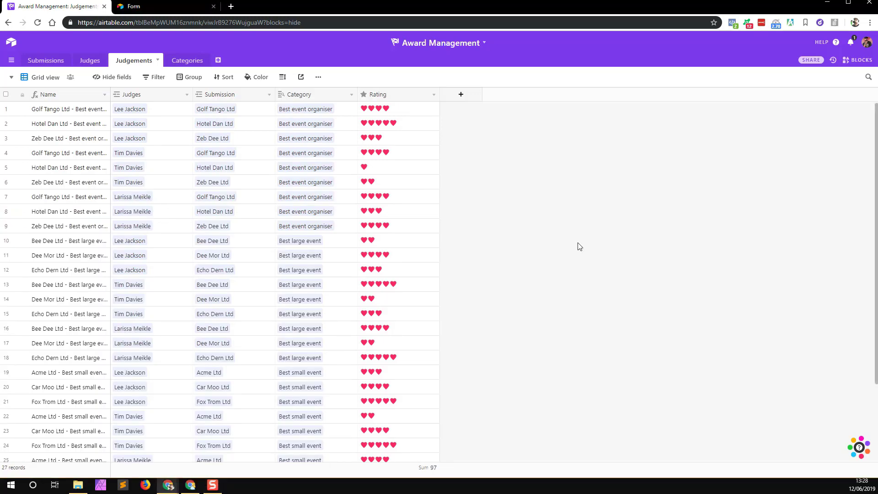
pyautogui.scroll(-2, 173, 253)
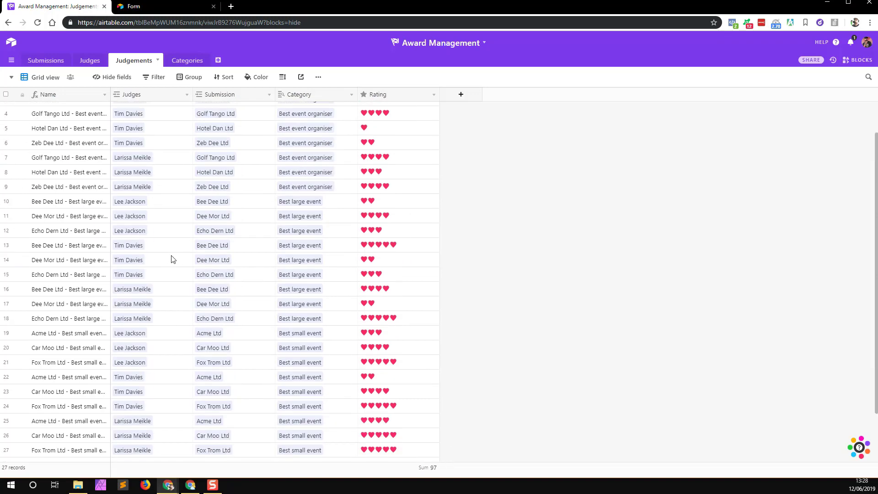
pyautogui.scroll(2, 173, 259)
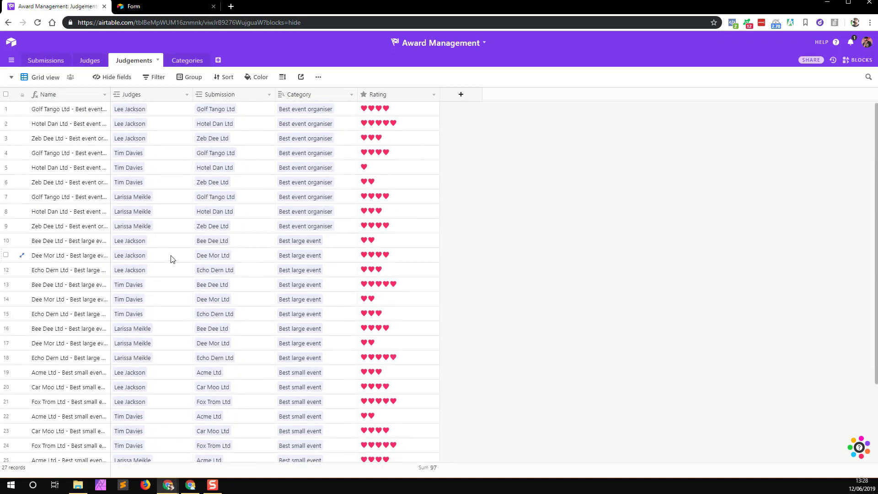
pyautogui.scroll(-1, 255, 227)
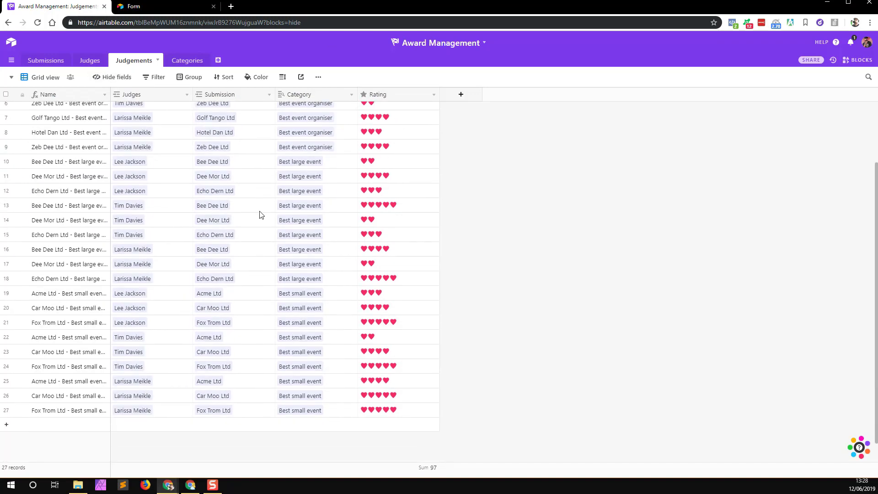
pyautogui.scroll(-1, 257, 231)
pyautogui.scroll(2, 258, 233)
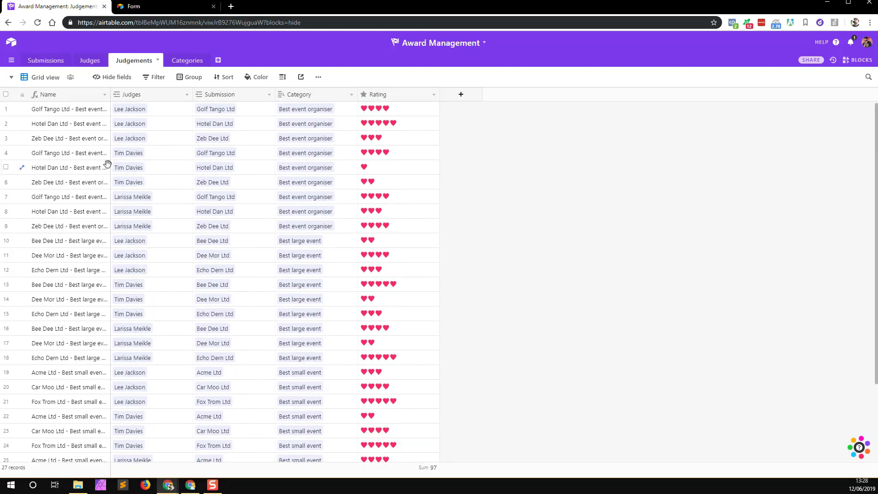
# Step: Duplicate the Judgements grid view and name the copy By Category
pyautogui.click(318, 78)
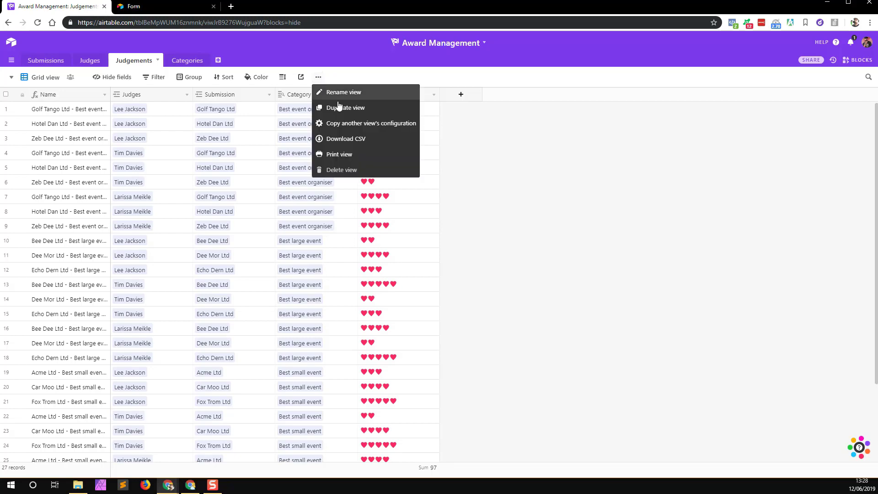
pyautogui.click(329, 108)
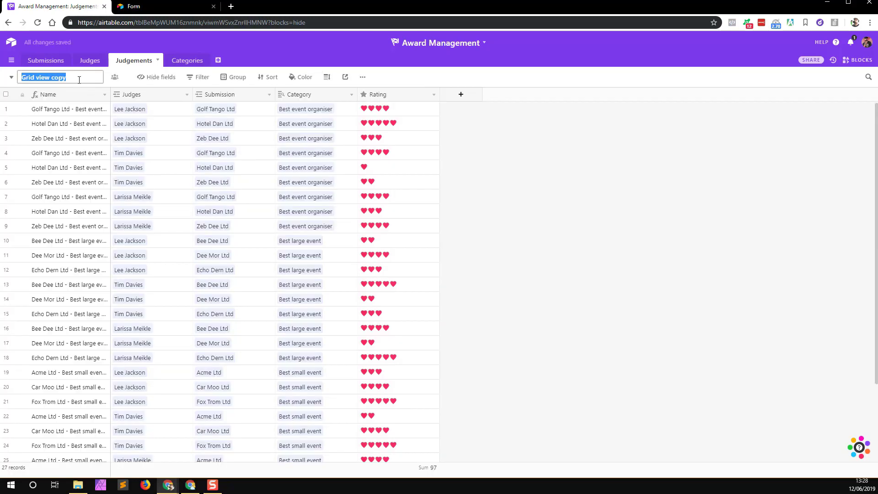
pyautogui.write('Category')
pyautogui.press('Return')
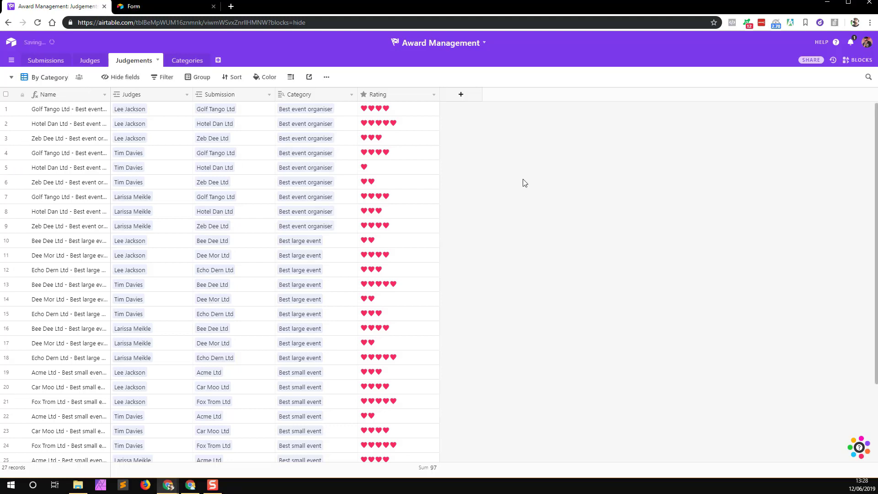
# Step: Group the view by Category, then by Submission as a second level
pyautogui.click(202, 84)
pyautogui.click(252, 118)
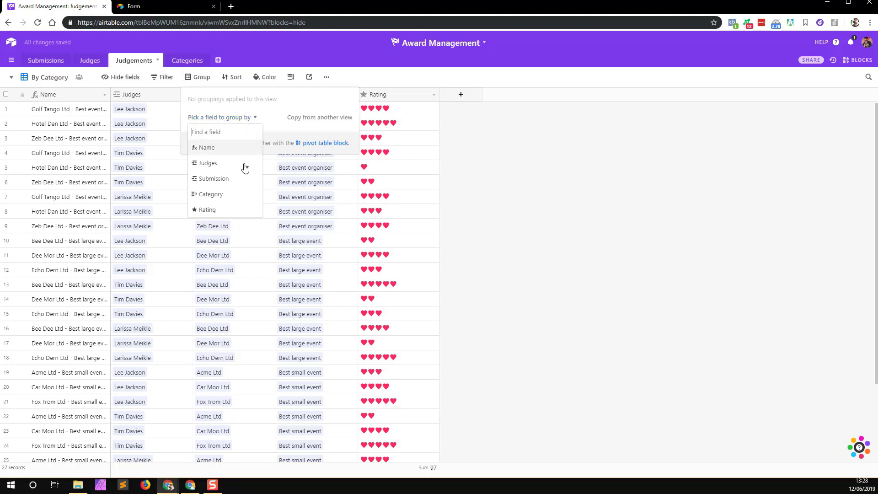
pyautogui.click(221, 195)
pyautogui.click(524, 224)
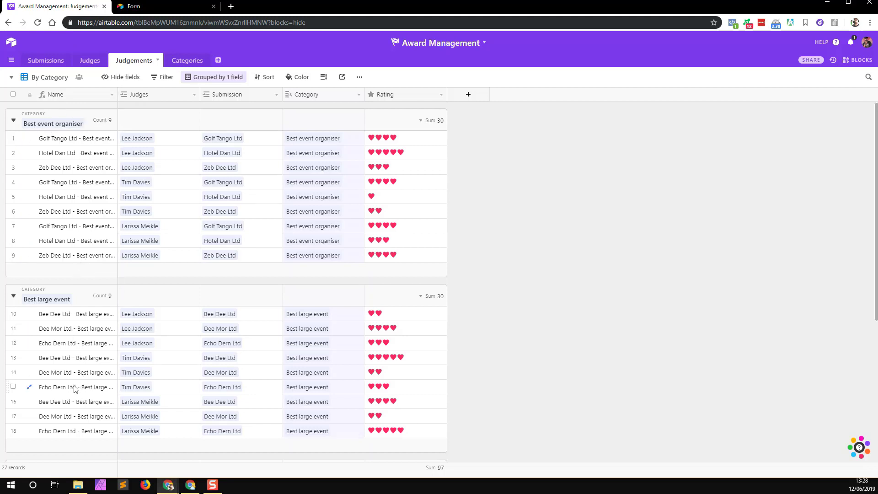
pyautogui.click(214, 79)
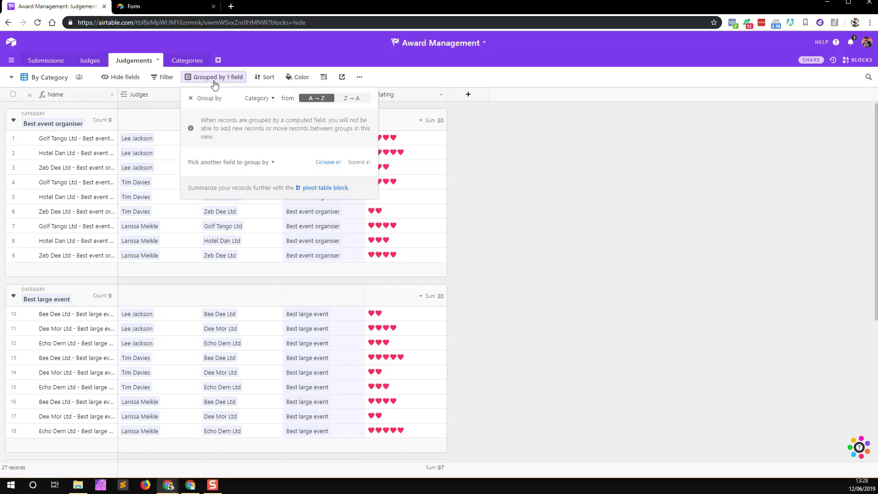
pyautogui.click(232, 164)
pyautogui.click(213, 224)
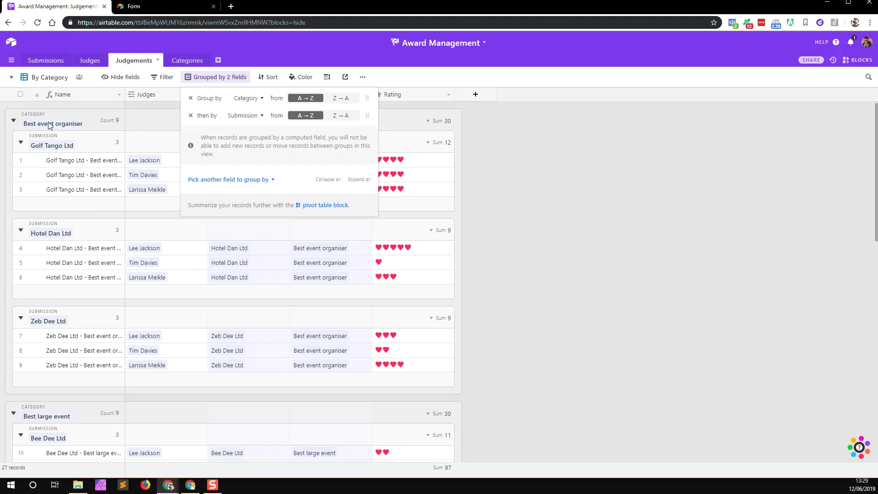
pyautogui.click(524, 192)
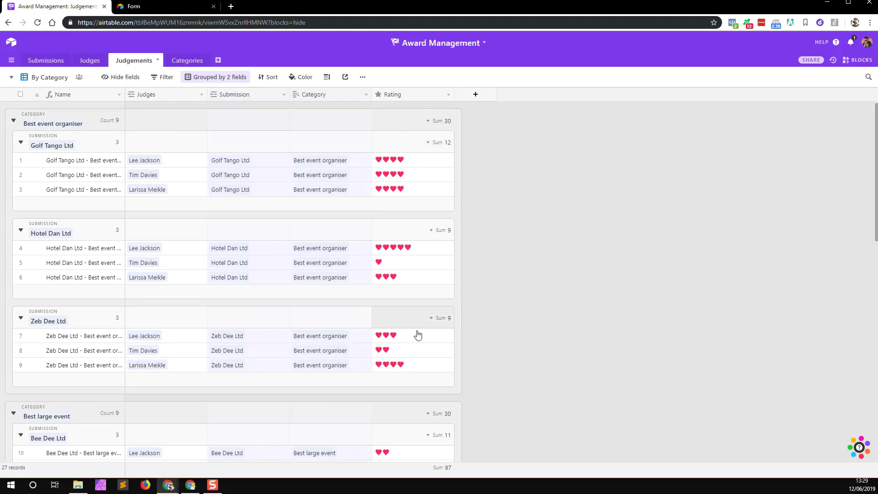
pyautogui.click(428, 122)
# Step: Switch Rating summaries to Average and collapse Best event organiser, Best large event and Best small event groups
pyautogui.click(417, 172)
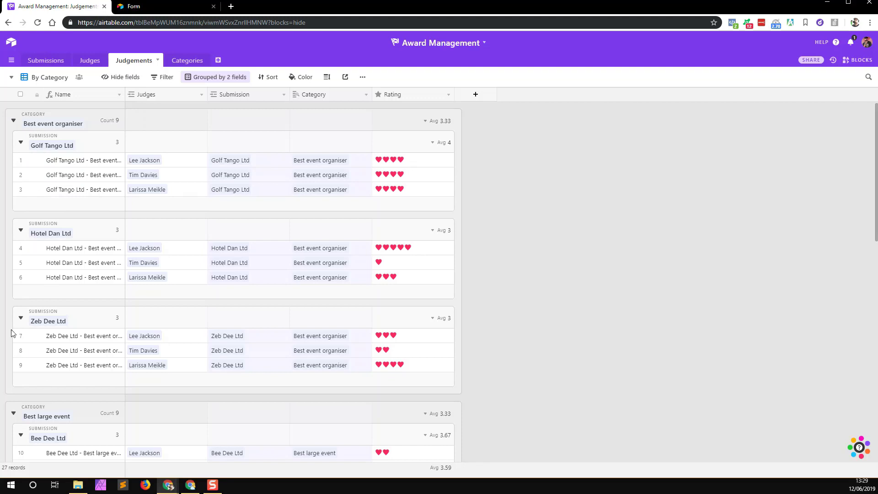
pyautogui.click(13, 120)
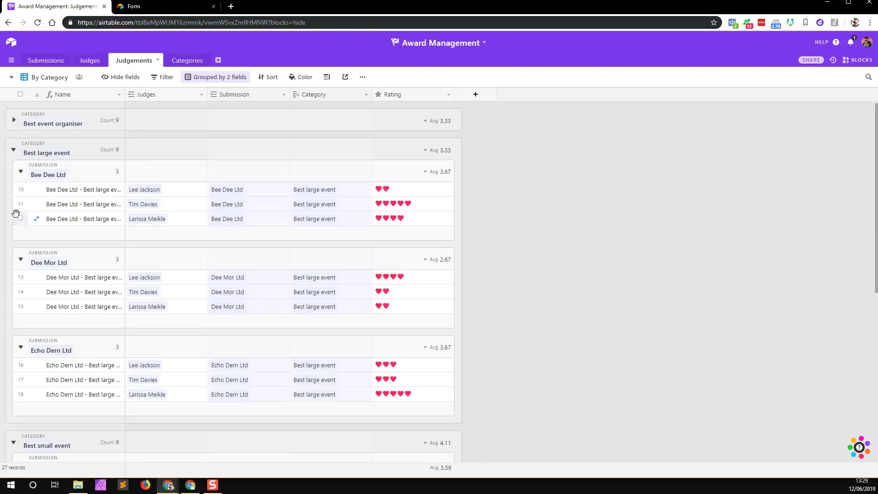
pyautogui.click(14, 149)
pyautogui.click(13, 178)
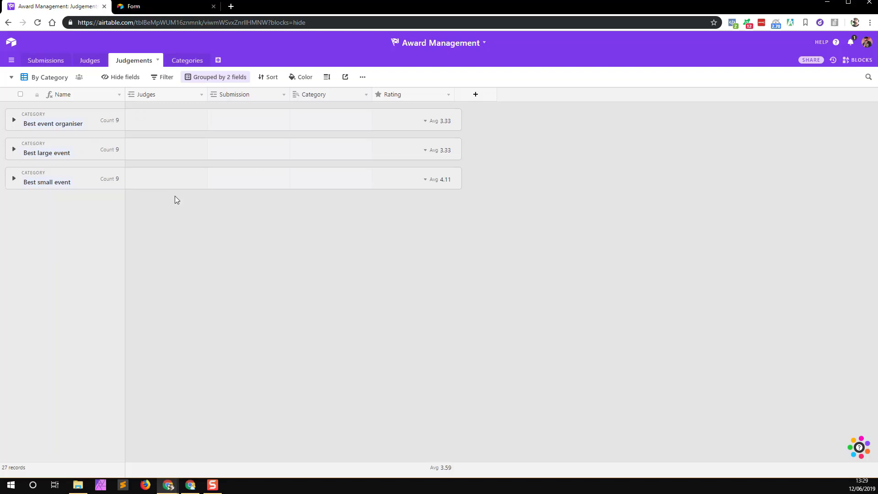
pyautogui.click(14, 120)
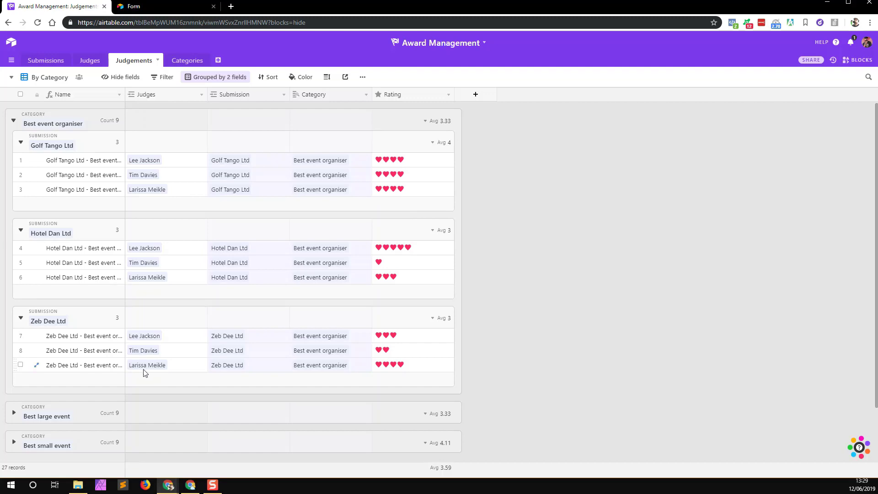
pyautogui.click(29, 416)
pyautogui.scroll(-7, 361, 251)
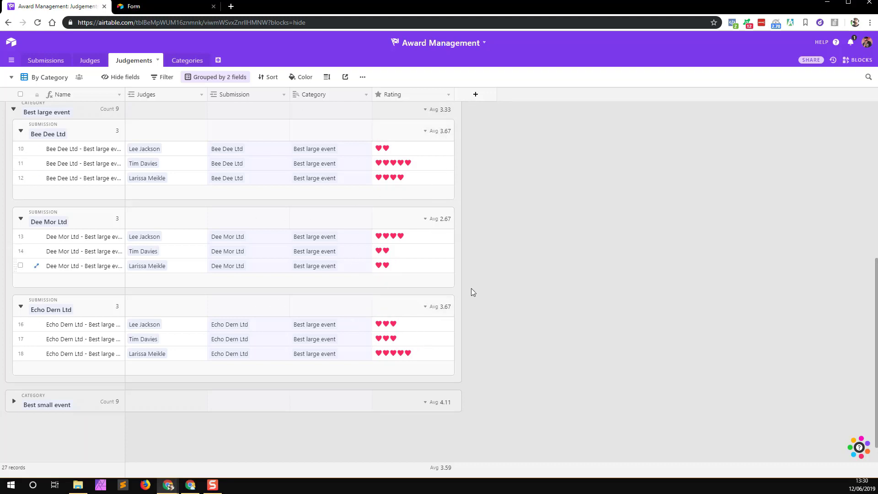
pyautogui.click(13, 402)
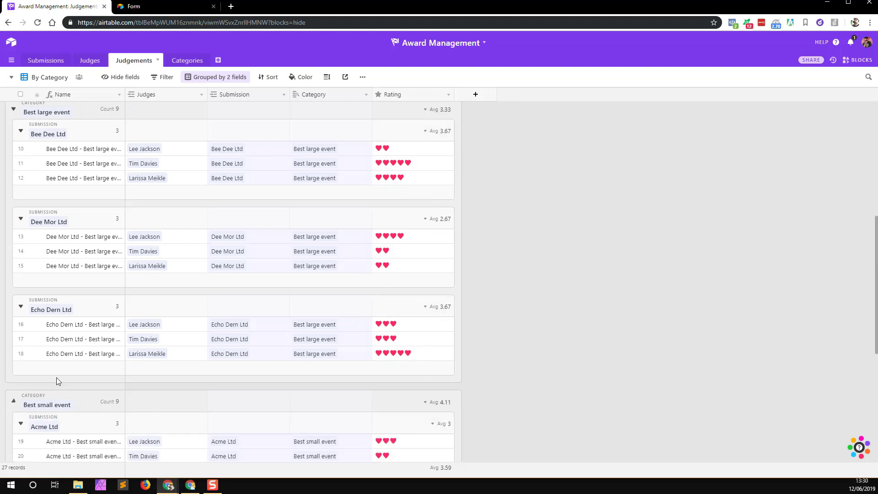
pyautogui.scroll(-5, 225, 323)
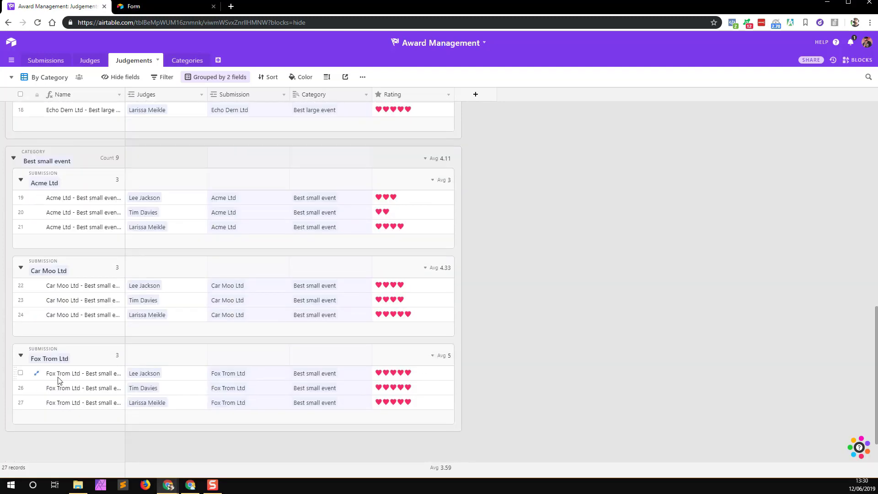
pyautogui.scroll(10, 245, 368)
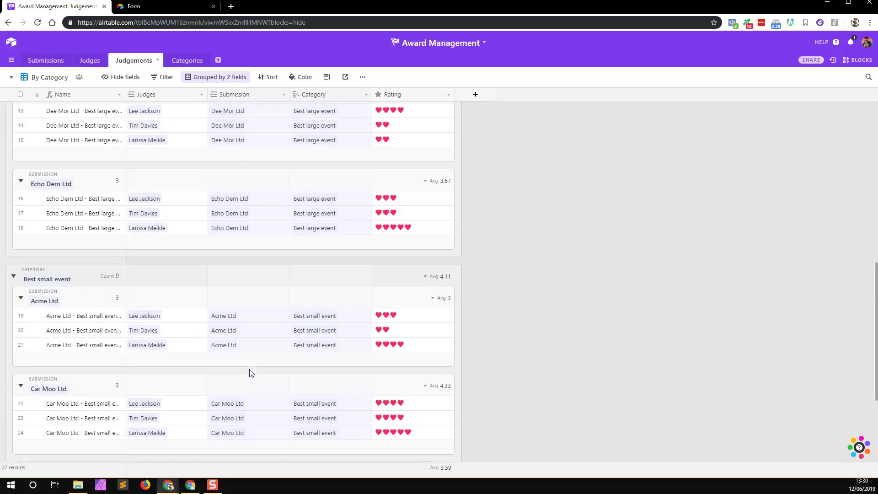
pyautogui.scroll(2, 28, 147)
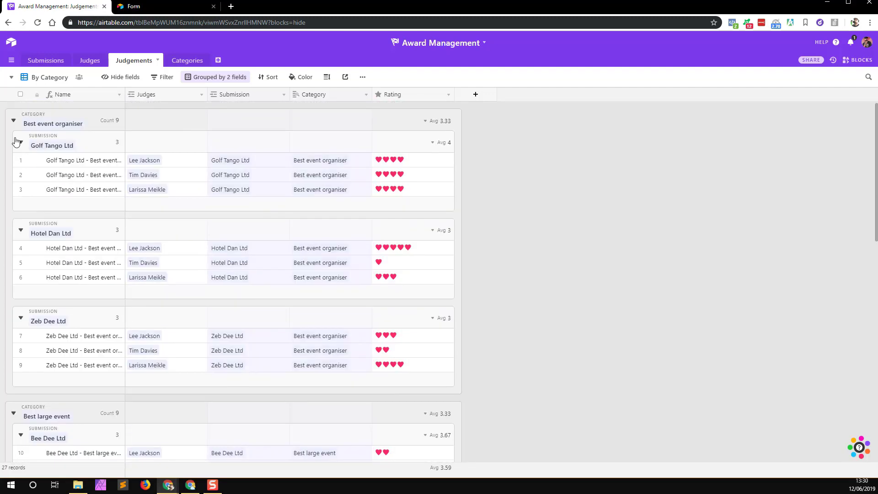
pyautogui.click(13, 121)
pyautogui.click(13, 149)
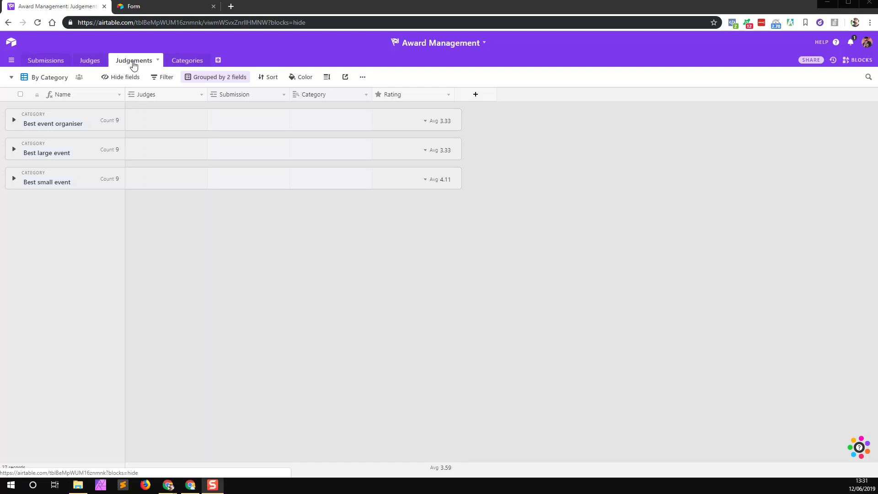
# Step: Add a new form view to the Submissions table
pyautogui.click(46, 60)
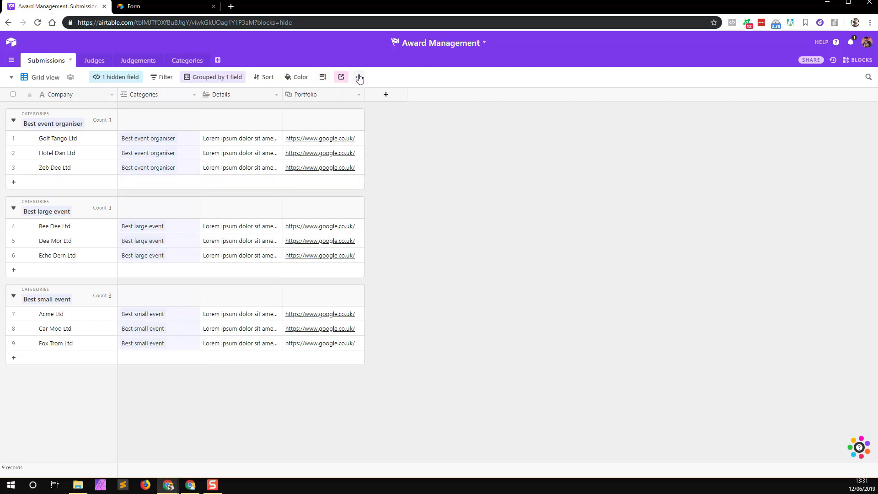
pyautogui.click(12, 77)
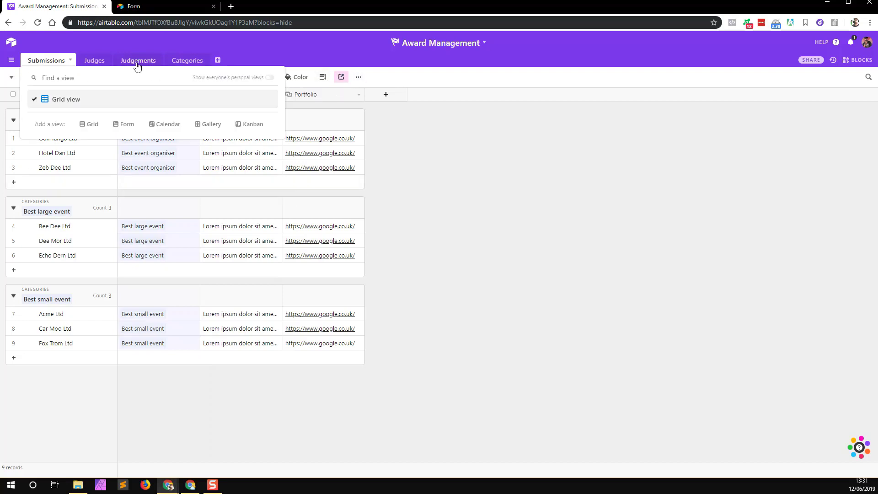
pyautogui.click(124, 125)
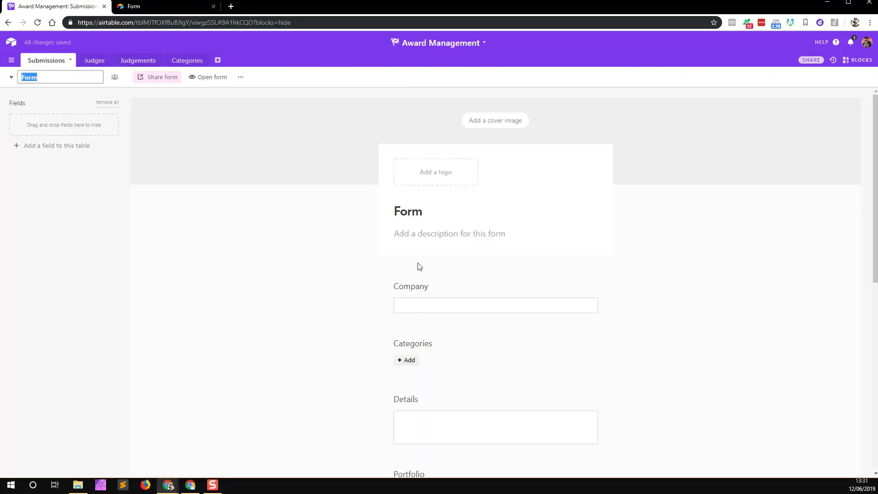
# Step: Keep the view named Form, remove the Judgements question, and turn off Airtable branding
pyautogui.scroll(-3, 439, 310)
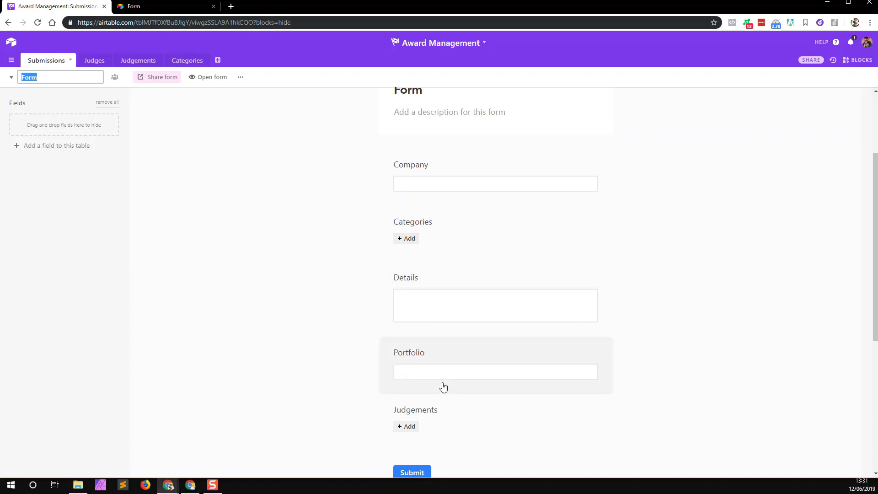
pyautogui.click(450, 410)
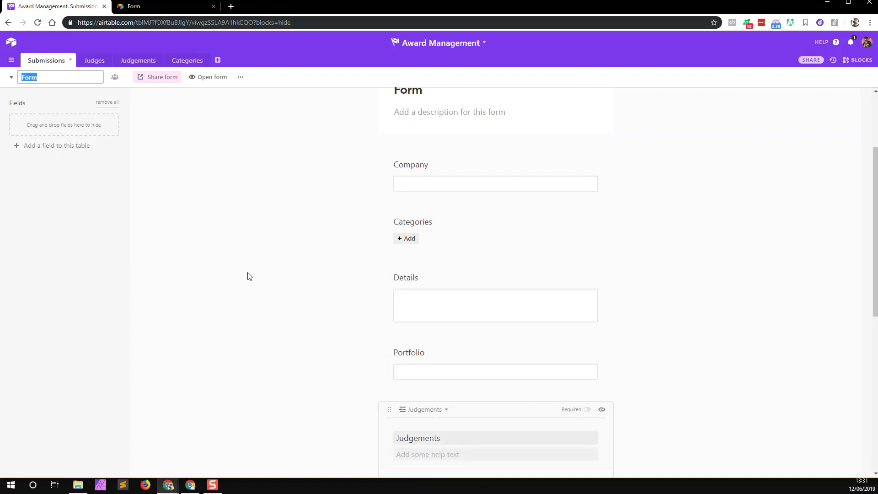
pyautogui.scroll(-4, 275, 284)
pyautogui.click(323, 292)
pyautogui.moveTo(425, 227); pyautogui.dragTo(48, 125)
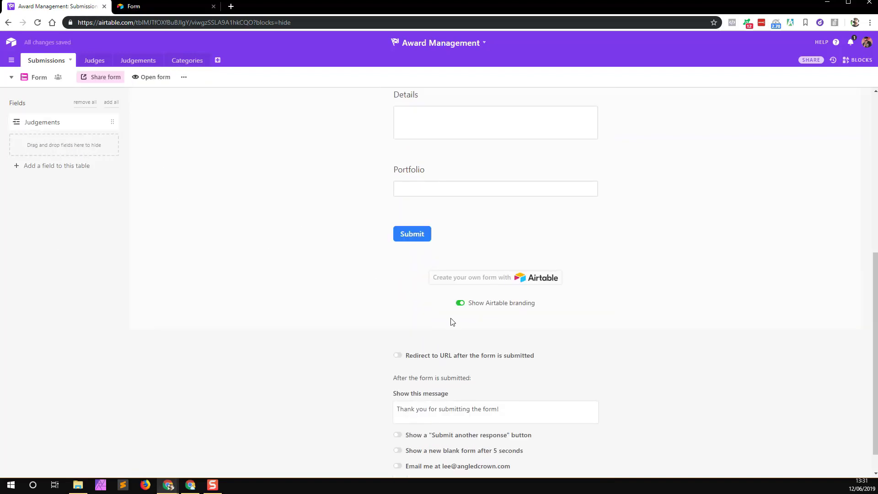
pyautogui.click(460, 303)
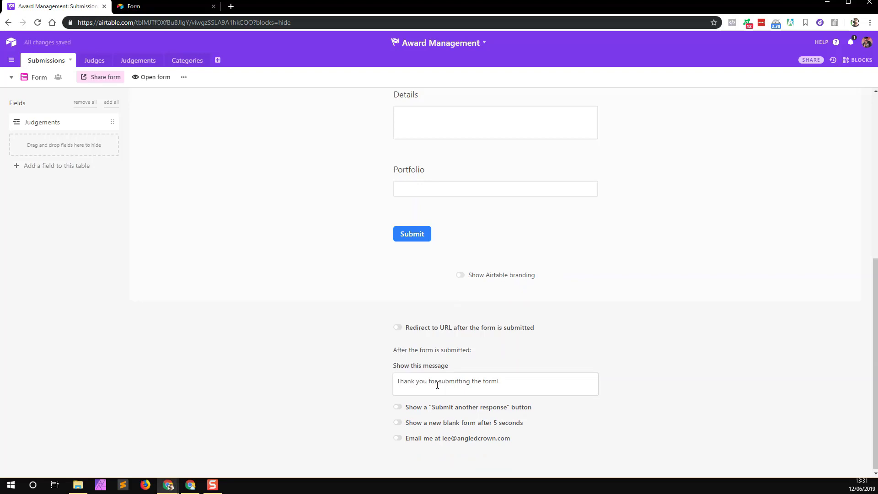
pyautogui.click(413, 329)
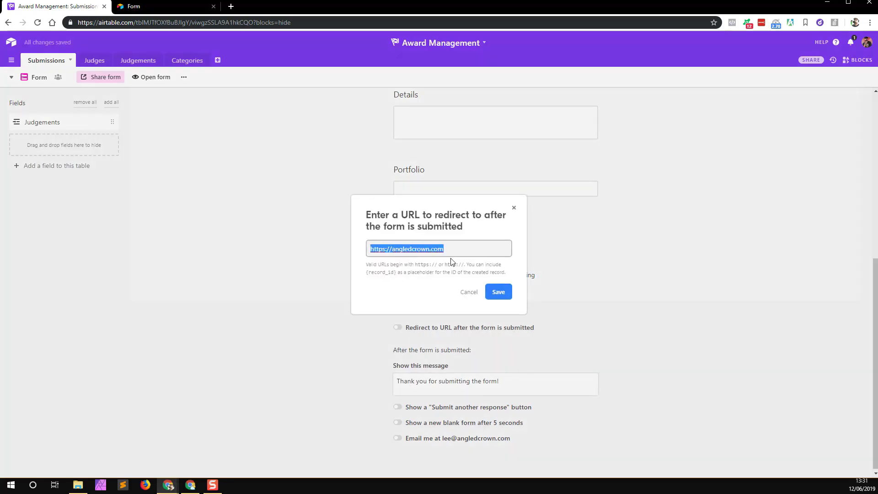
pyautogui.moveTo(464, 249); pyautogui.dragTo(319, 241)
pyautogui.press('BackSpace')
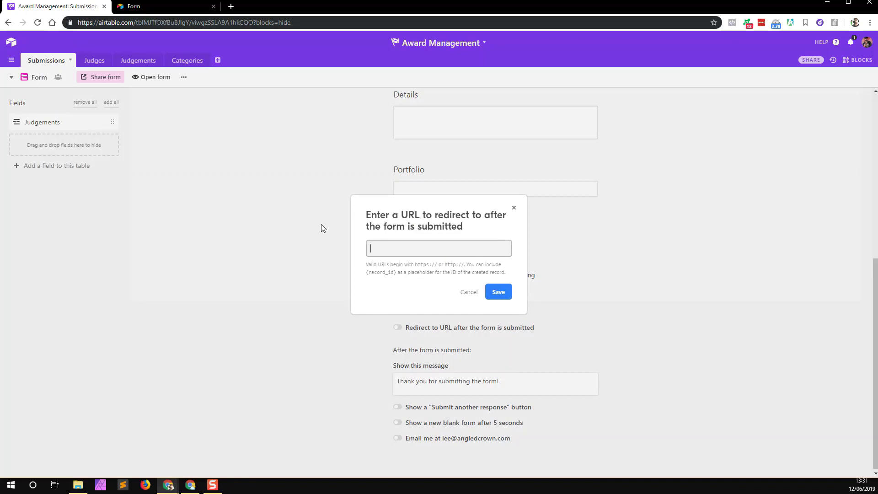
pyautogui.write('https://eventengine.tc')
pyautogui.press('BackSpace')
pyautogui.write('v')
pyautogui.click(499, 293)
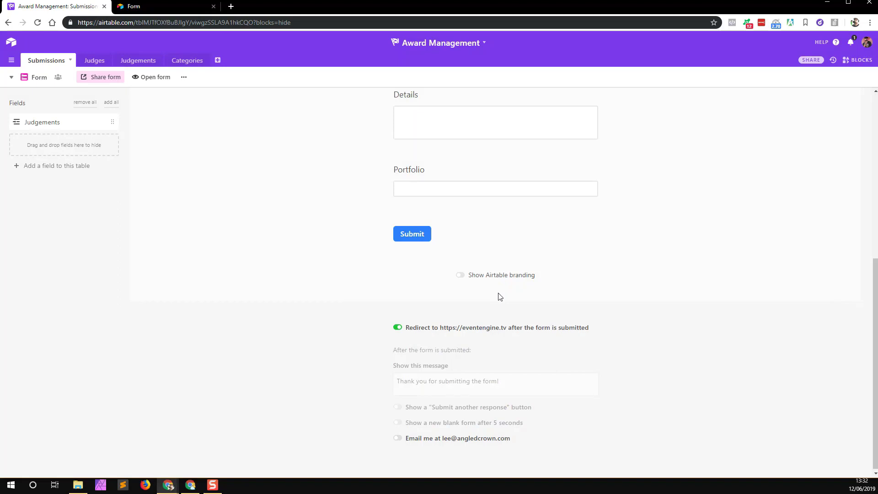
# Step: Review the form's sharing and embed options, then open the shared form in a new tab
pyautogui.click(97, 79)
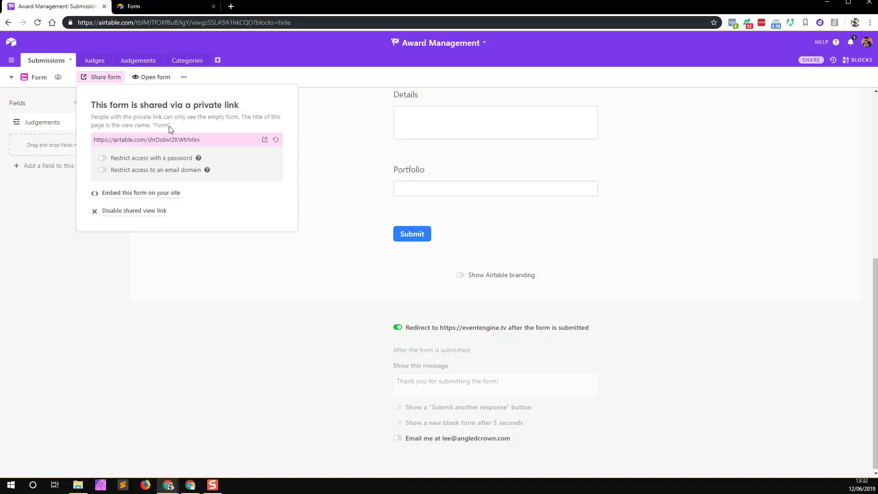
pyautogui.click(145, 193)
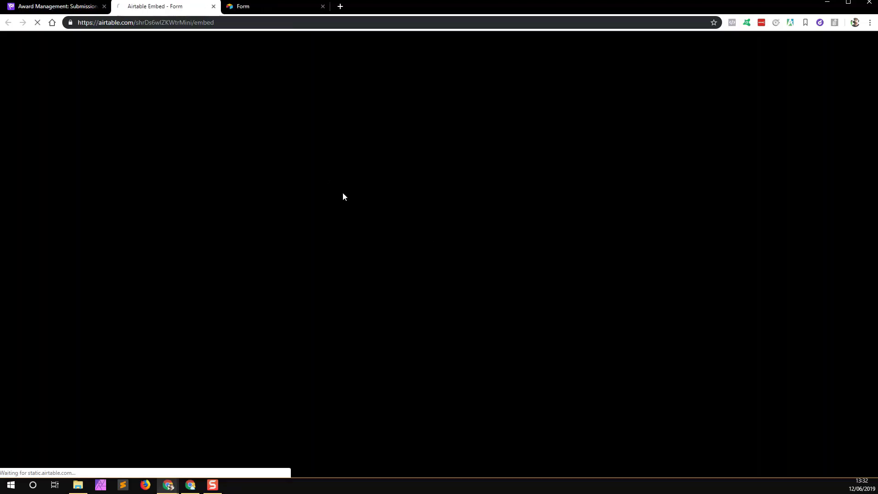
pyautogui.scroll(-4, 298, 292)
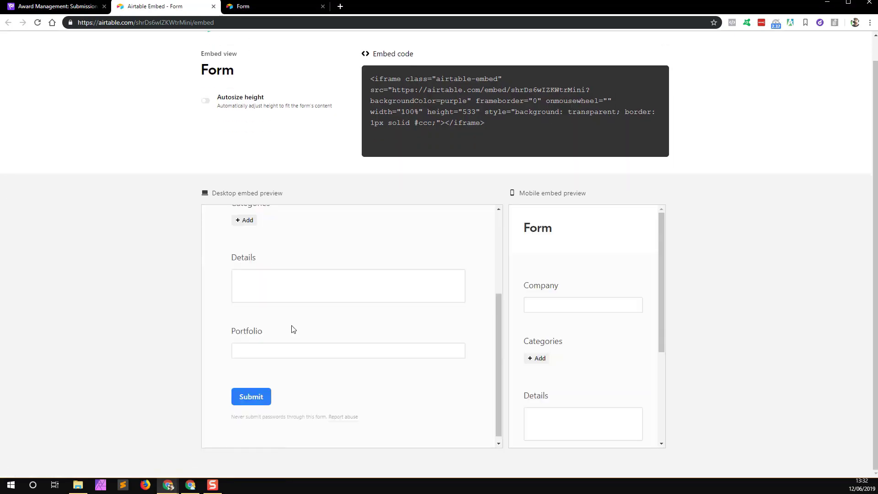
pyautogui.scroll(5, 481, 300)
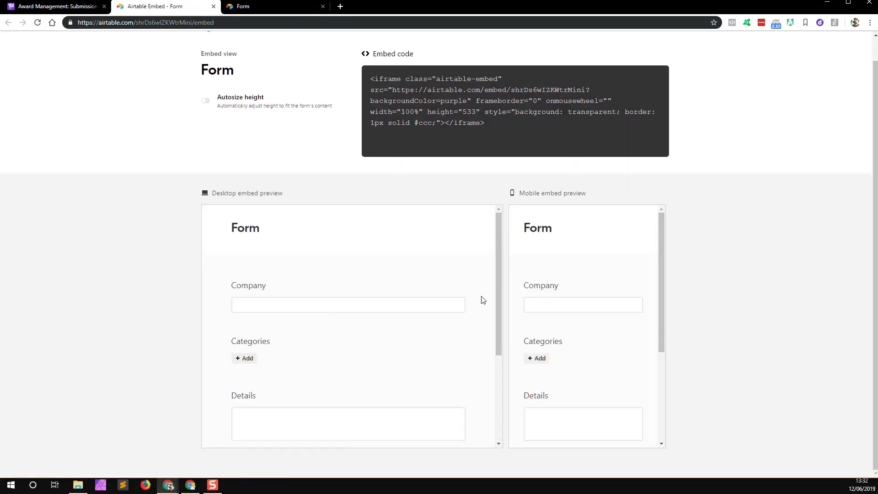
pyautogui.click(62, 10)
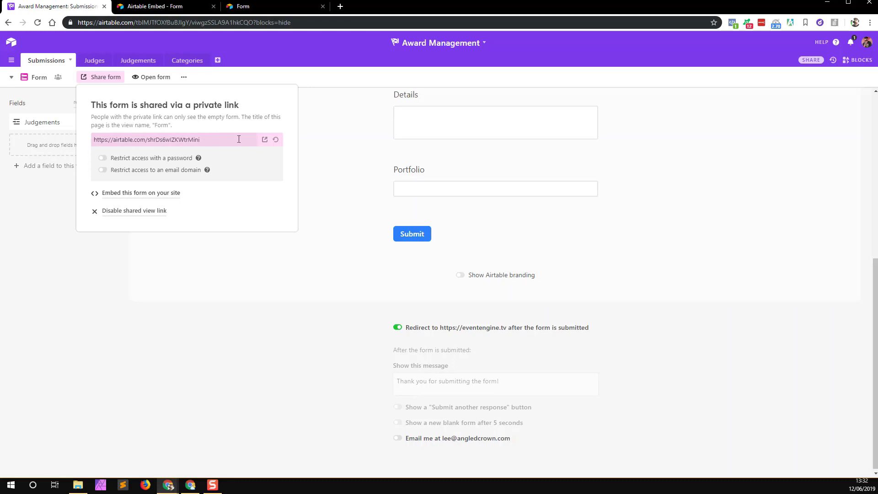
pyautogui.click(264, 139)
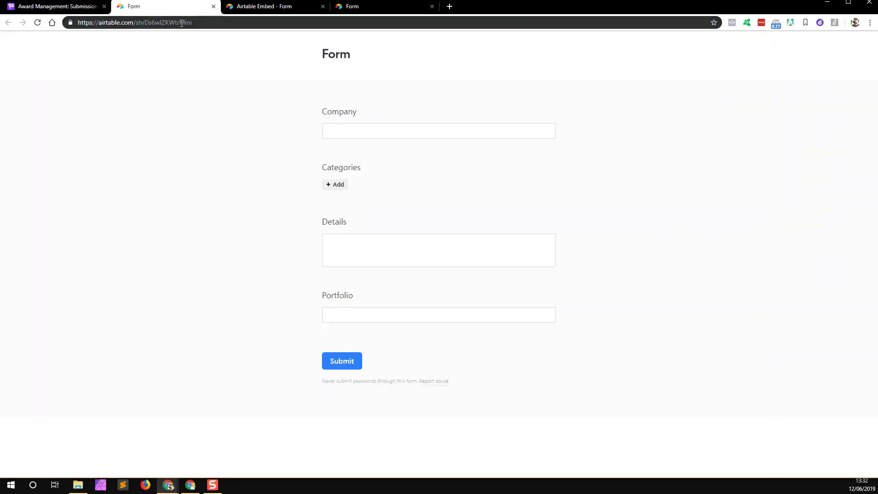
# Step: Submit the shared form with Example Company, category Best large event, and placeholder Details and Portfolio
pyautogui.click(181, 23)
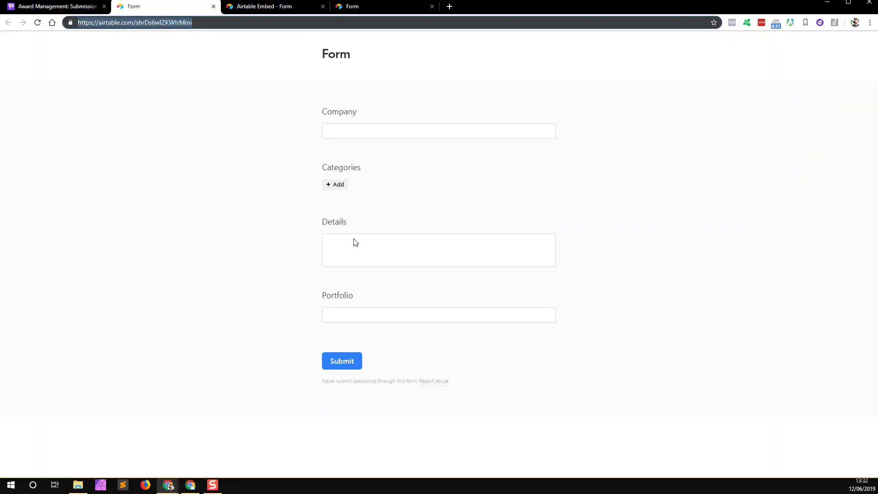
pyautogui.click(348, 132)
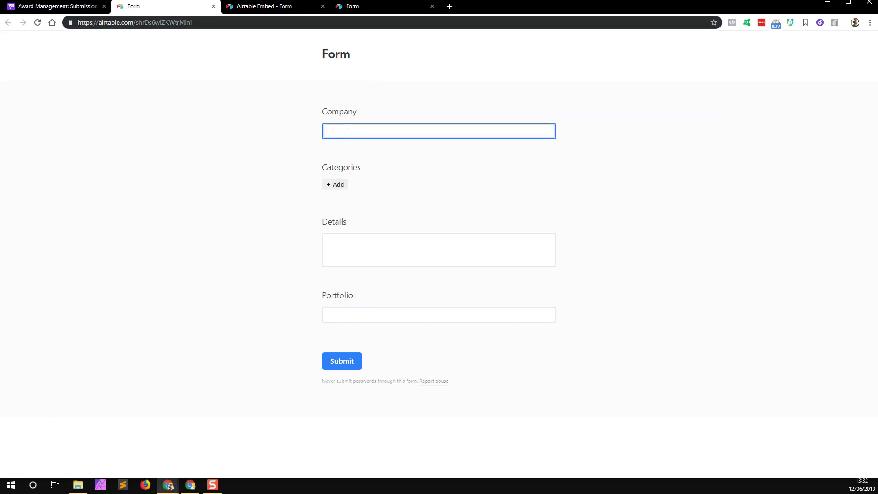
pyautogui.write('Example Company')
pyautogui.click(341, 183)
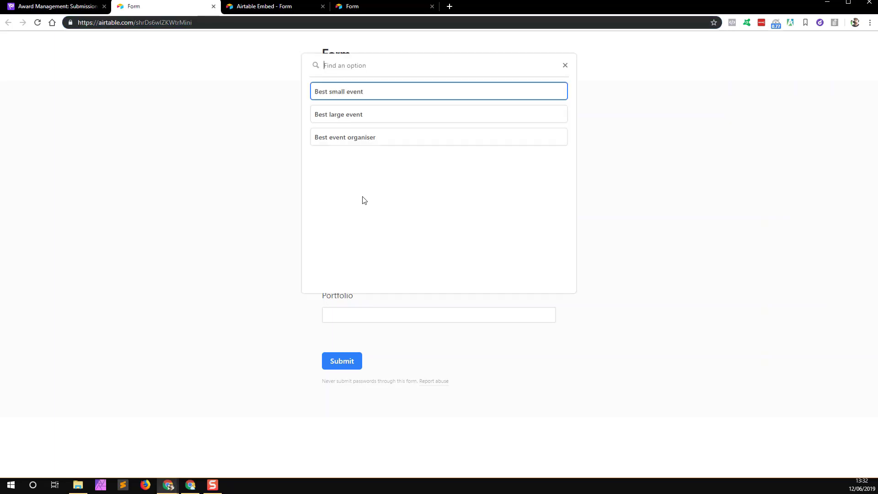
pyautogui.click(348, 114)
pyautogui.click(388, 278)
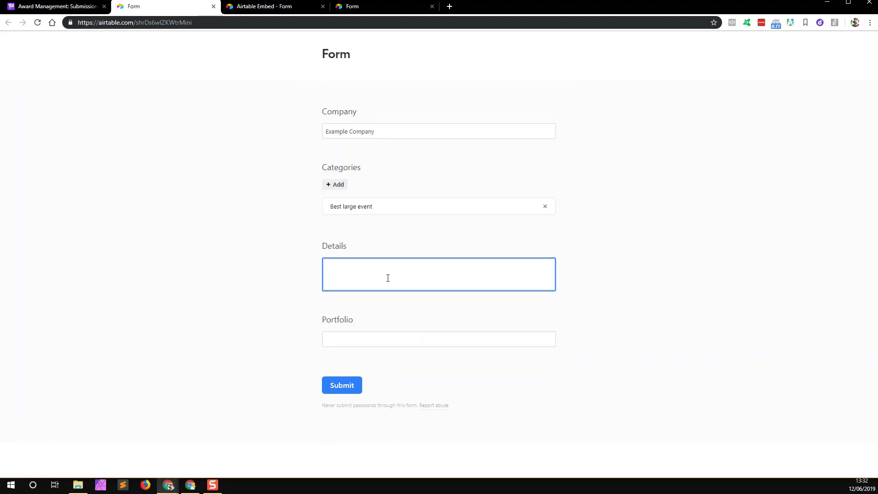
pyautogui.write('lfkdshlfkjs hdlfkjshdflkjshdlfkjshdlfkjshlfkjhnslkfjhslkjfhslkdjfhsd')
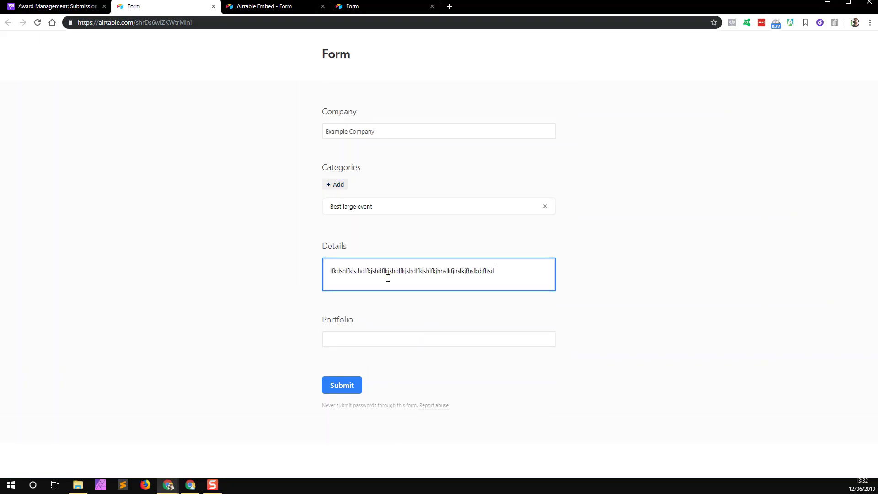
pyautogui.click(400, 340)
pyautogui.write('dfsdfsdfs')
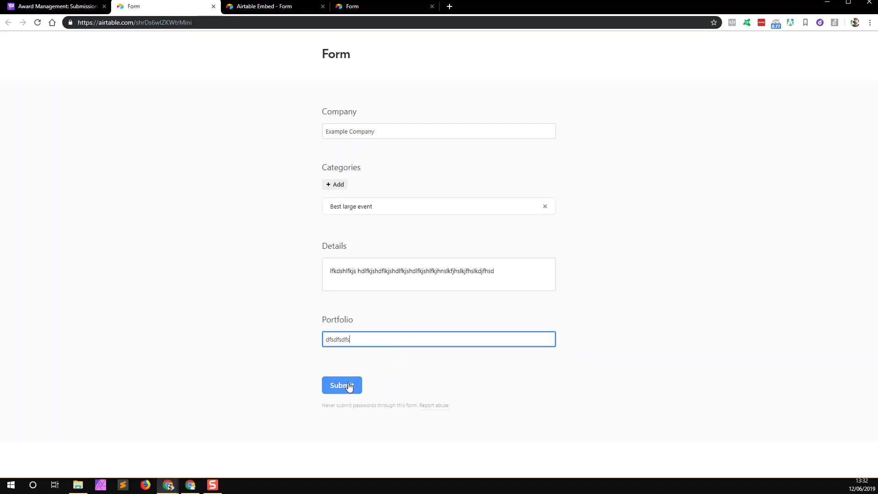
pyautogui.click(349, 387)
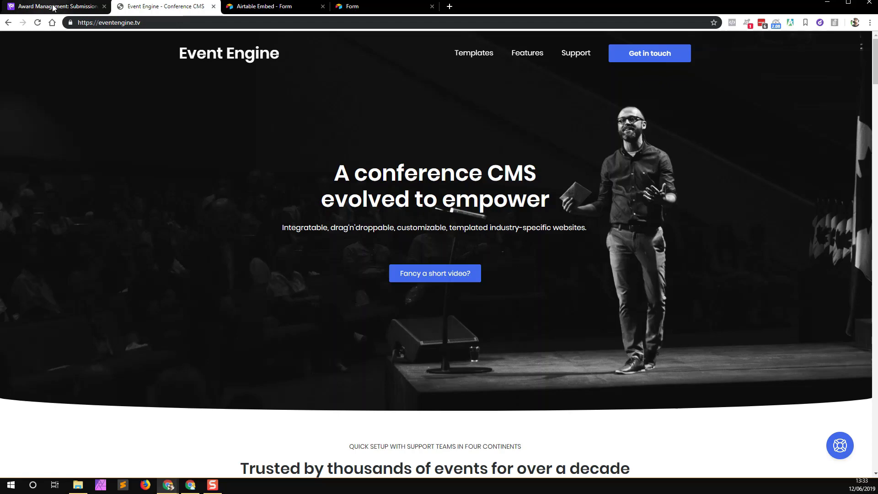
# Step: Once the eventengine.tv redirect page loads, return to the Award Management tab
pyautogui.click(59, 6)
# Step: Close the sharing popup, check Example Company in the Submissions grid, then return to the Event Engine tab
pyautogui.click(46, 251)
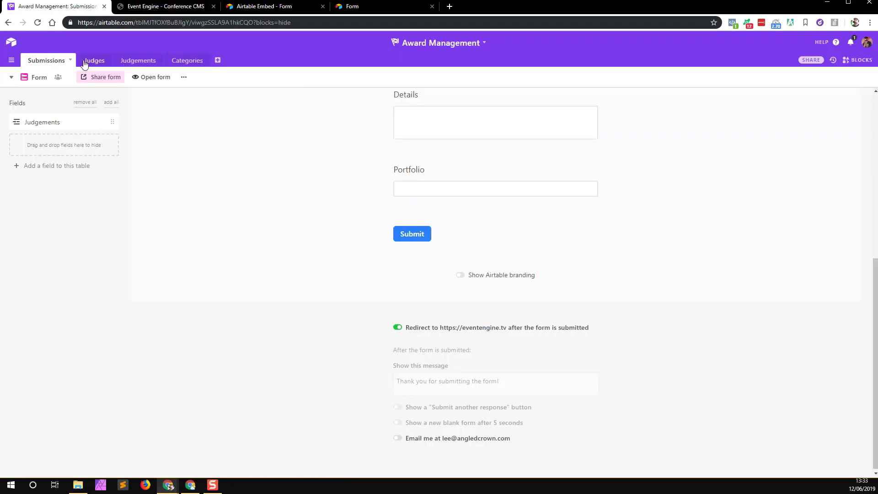
pyautogui.click(11, 77)
pyautogui.click(53, 97)
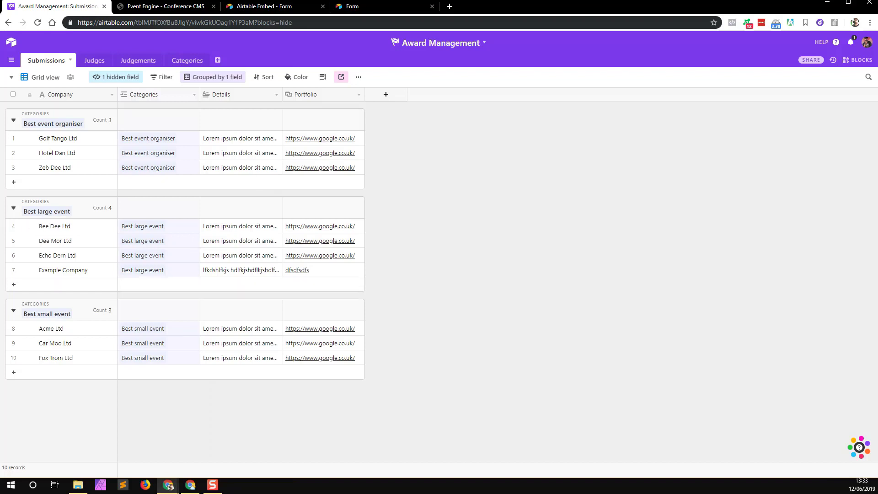
pyautogui.click(159, 7)
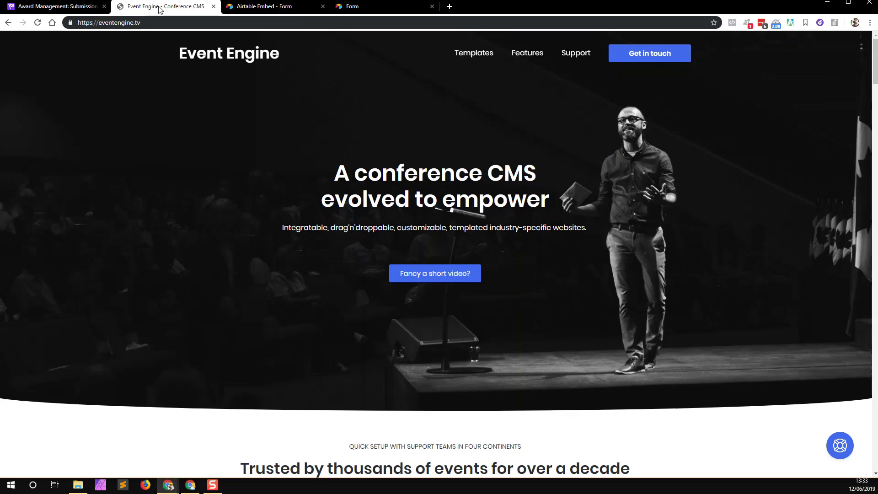